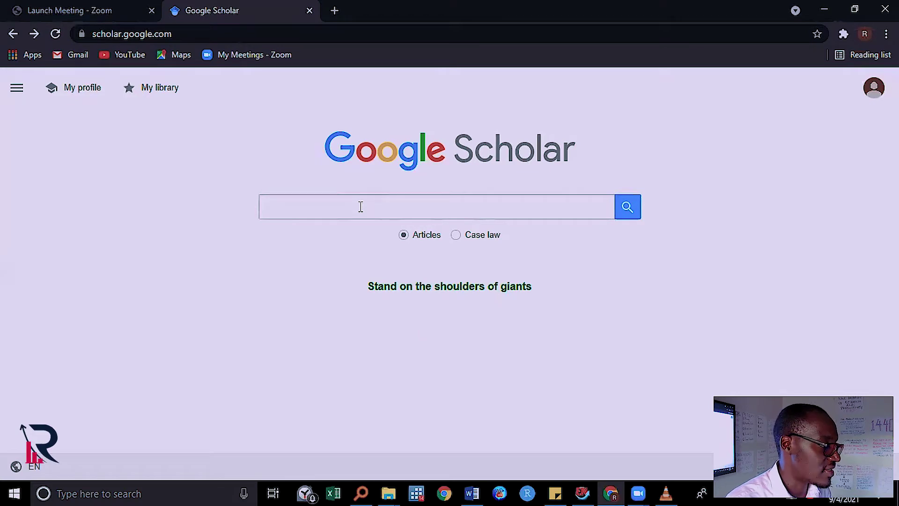
Open Google Scholar's Advanced search form from the navigation drawer
{"action": "left_click", "coordinate": [361, 207]}
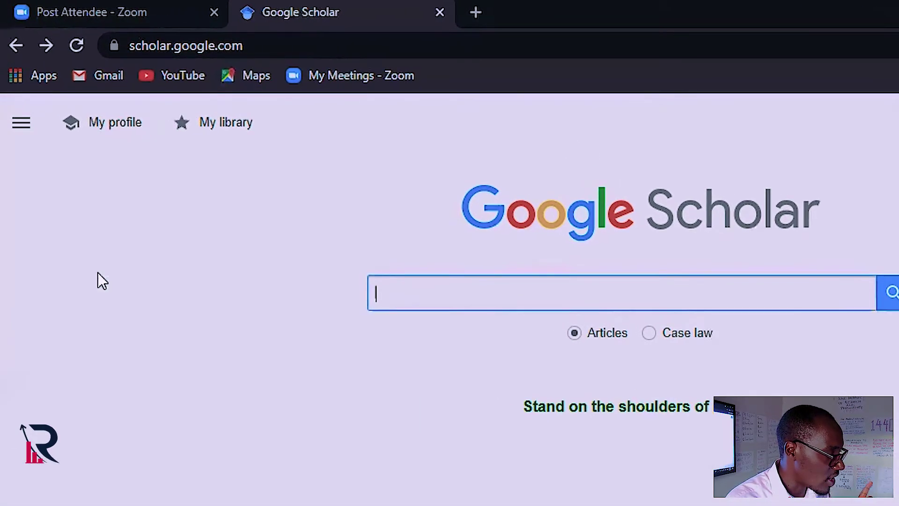
{"action": "left_click", "coordinate": [21, 124]}
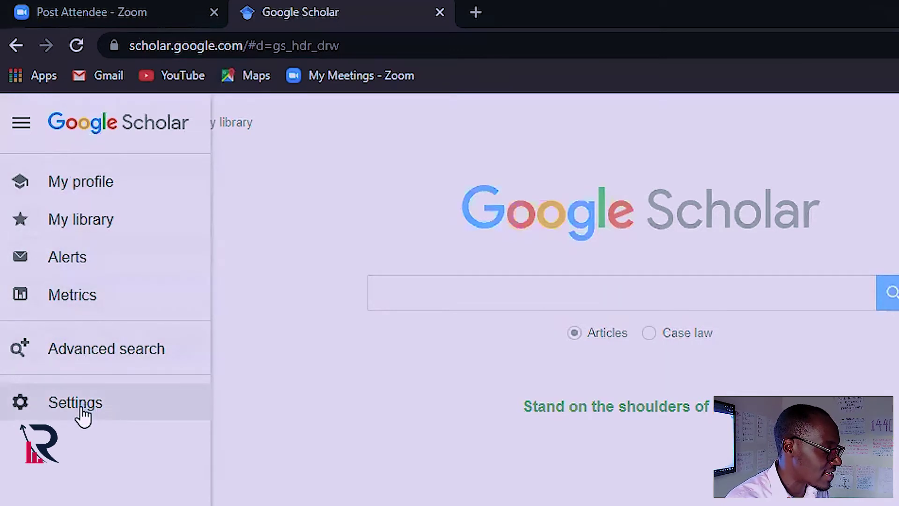
{"action": "left_click", "coordinate": [85, 356]}
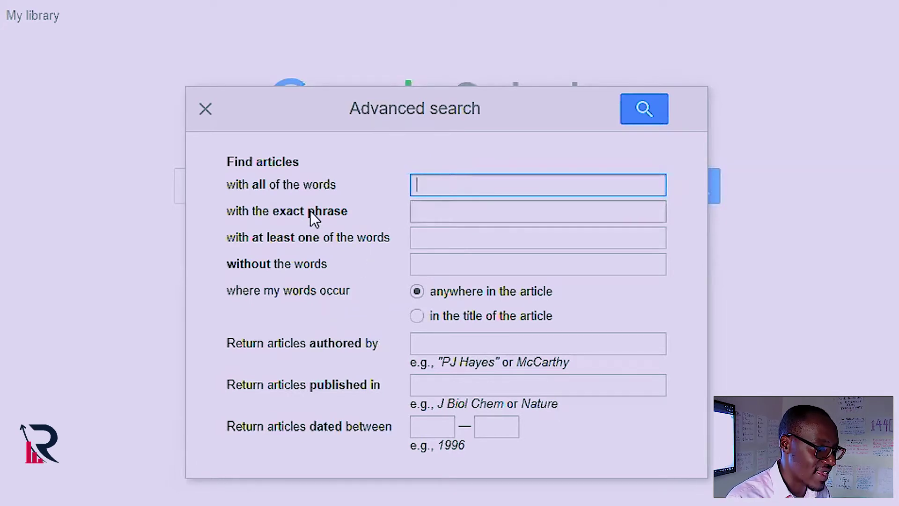
Enter 'Blood Cancer' as the exact phrase and search, returning about 843,000 results
{"action": "left_click", "coordinate": [422, 210]}
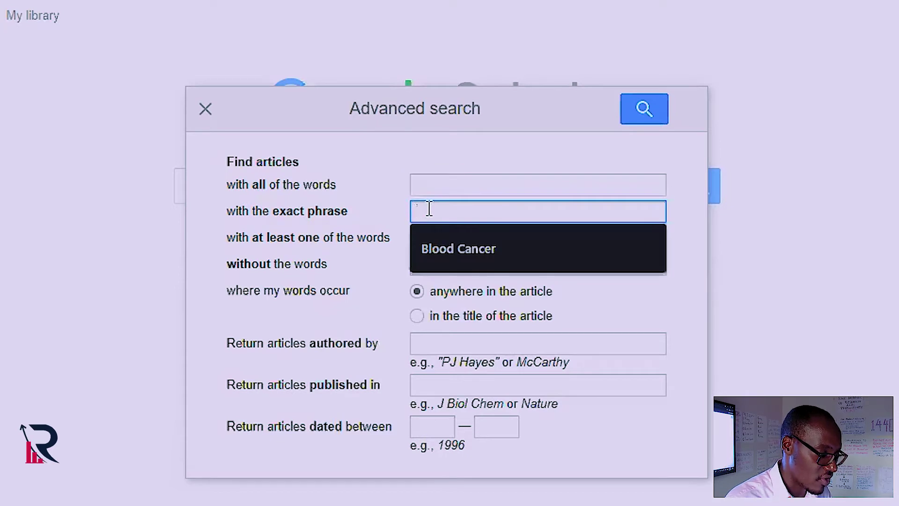
{"action": "left_click", "coordinate": [689, 192]}
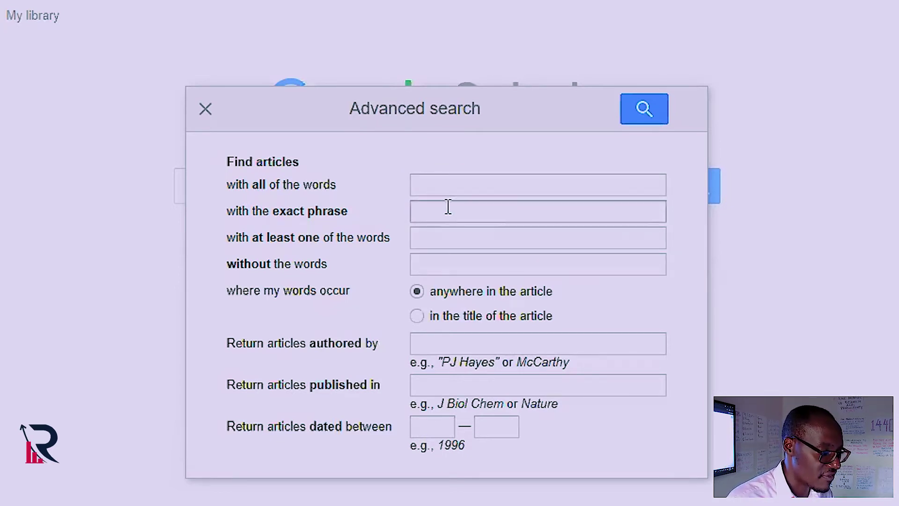
{"action": "left_click", "coordinate": [444, 214]}
{"action": "left_click", "coordinate": [688, 192]}
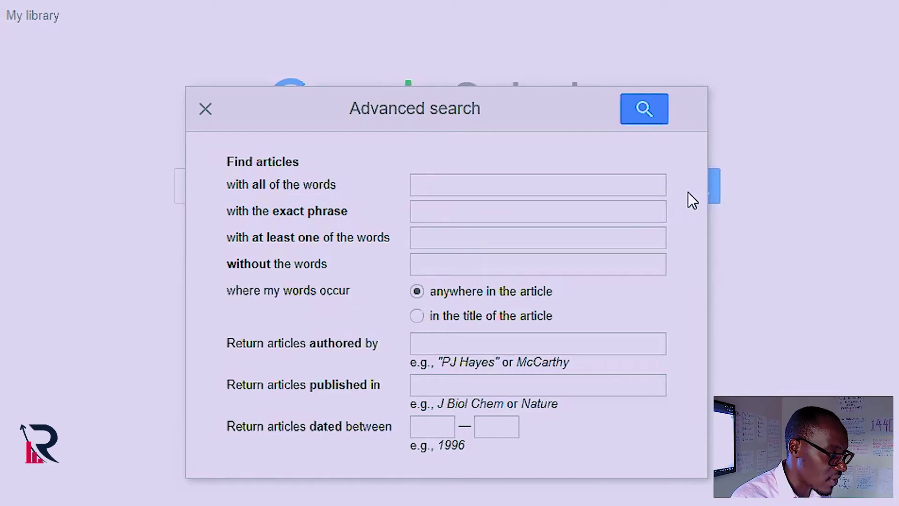
{"action": "left_click", "coordinate": [444, 214]}
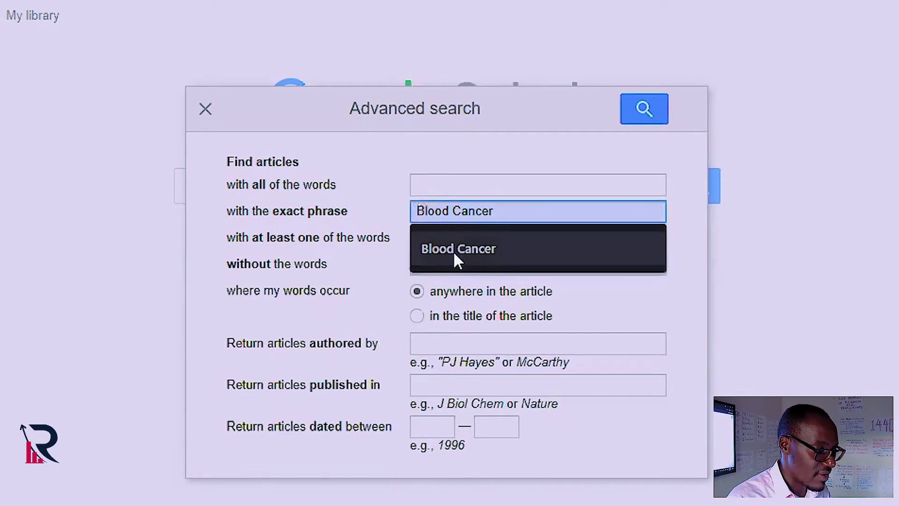
{"action": "left_click", "coordinate": [453, 251]}
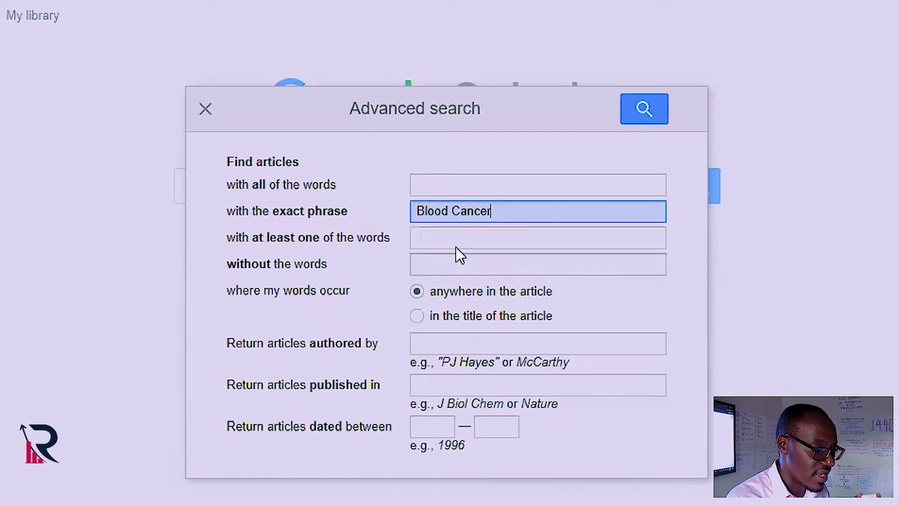
{"action": "left_click", "coordinate": [647, 112]}
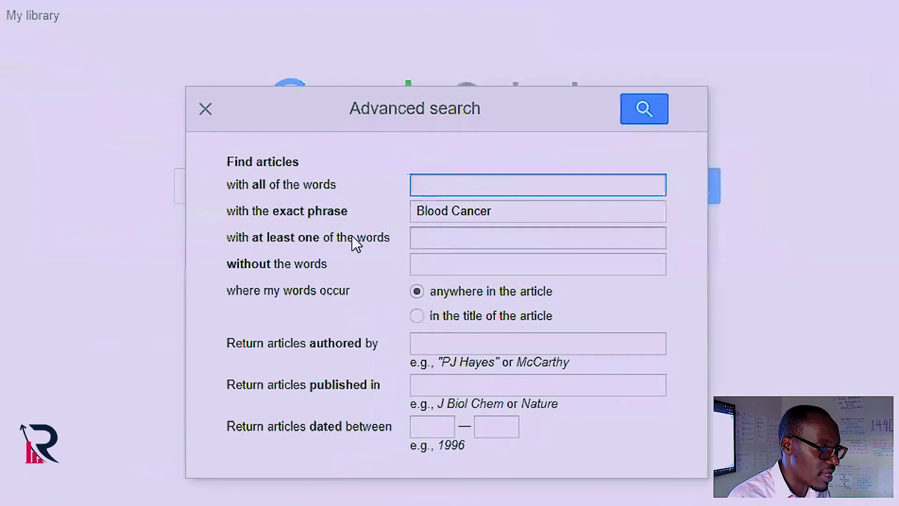
{"action": "left_click", "coordinate": [544, 209]}
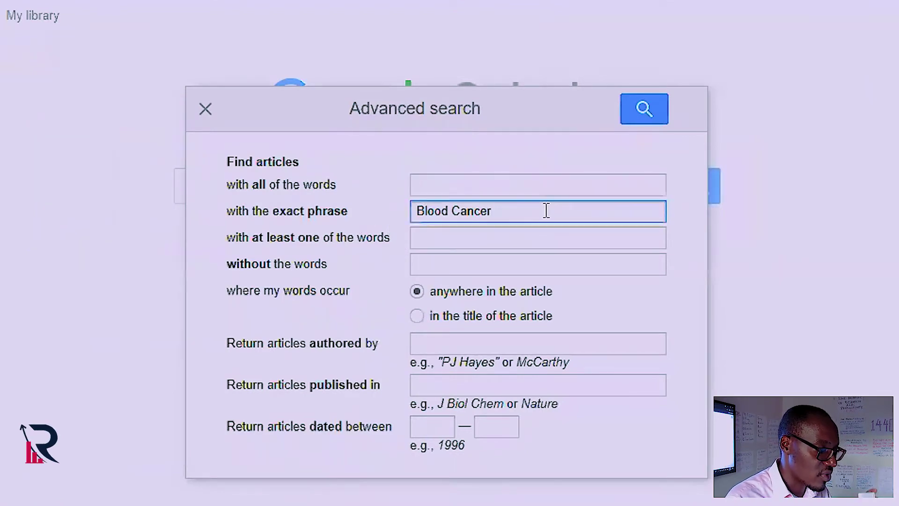
Run the 'Blood Cancer' search, then erase that phrase from the exact-phrase field
{"action": "key", "text": "Return"}
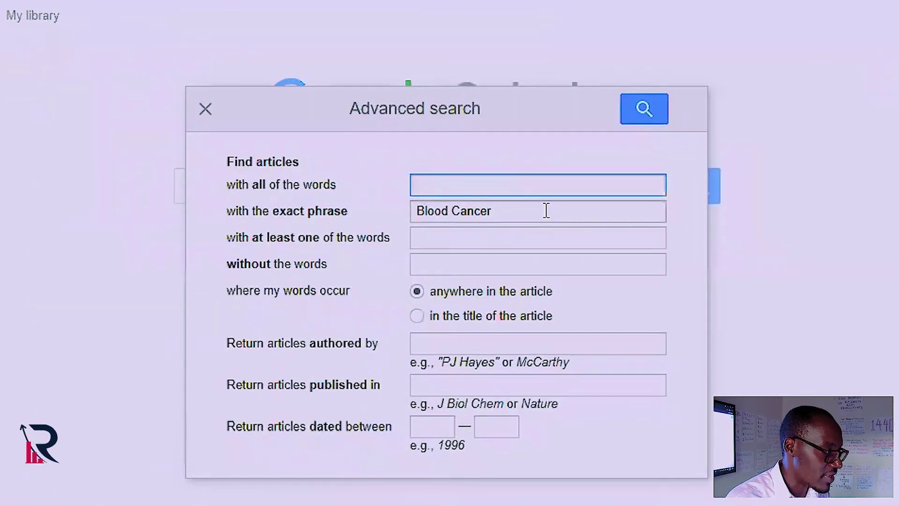
{"action": "left_click", "coordinate": [547, 210]}
{"action": "key", "text": "BackSpace"}
{"action": "key", "text": "BackSpace"}
{"action": "key", "text": "BackSpace"}
{"action": "key", "text": "BackSpace"}
{"action": "key", "text": "BackSpace"}
{"action": "key", "text": "BackSpace"}
{"action": "key", "text": "BackSpace"}
{"action": "key", "text": "BackSpace"}
{"action": "key", "text": "BackSpace"}
{"action": "key", "text": "BackSpace"}
{"action": "key", "text": "BackSpace"}
{"action": "key", "text": "BackSpace"}
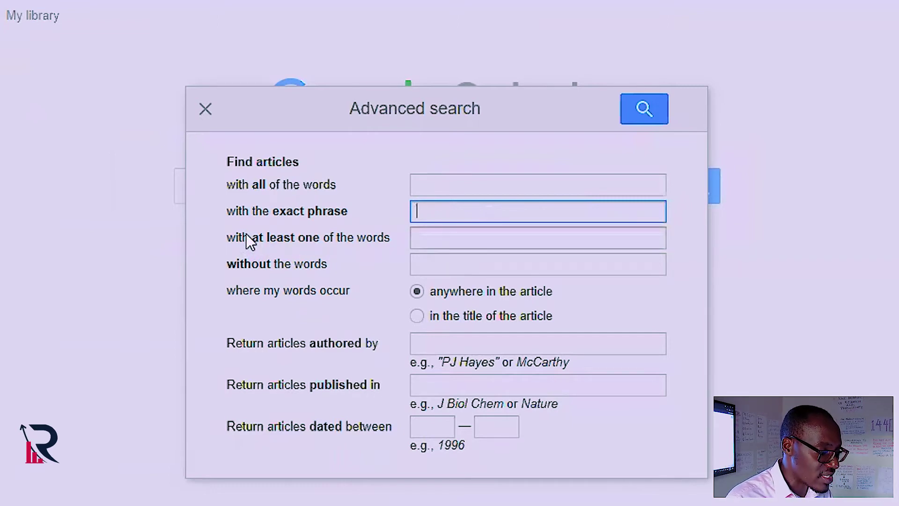
Search for any of the words 'Blood Cancer' while excluding 'Tumor'
{"action": "left_click", "coordinate": [445, 239]}
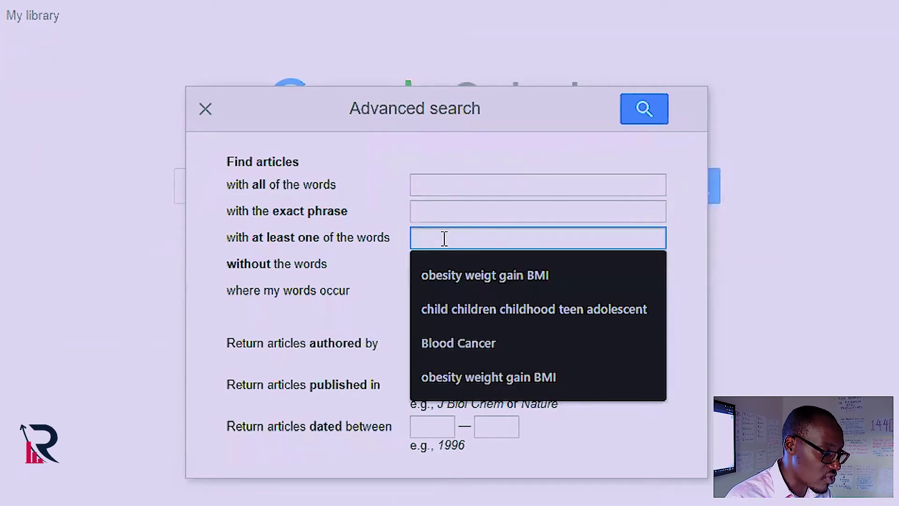
{"action": "left_click", "coordinate": [484, 344]}
{"action": "left_click", "coordinate": [643, 118]}
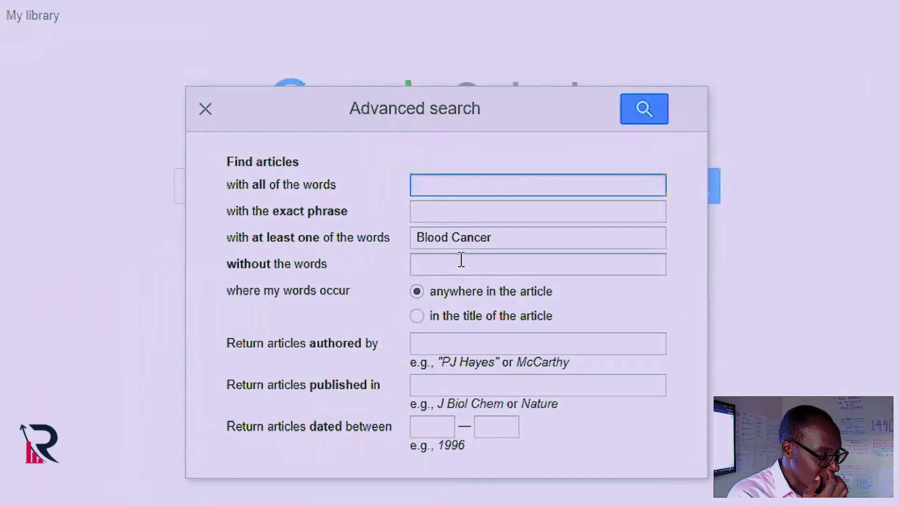
{"action": "left_click", "coordinate": [461, 260]}
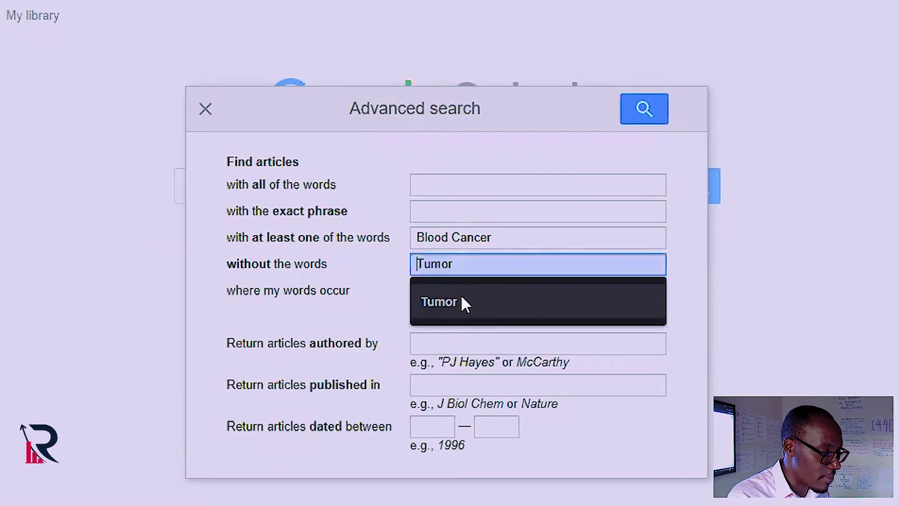
{"action": "left_click", "coordinate": [463, 302]}
{"action": "left_click", "coordinate": [653, 111]}
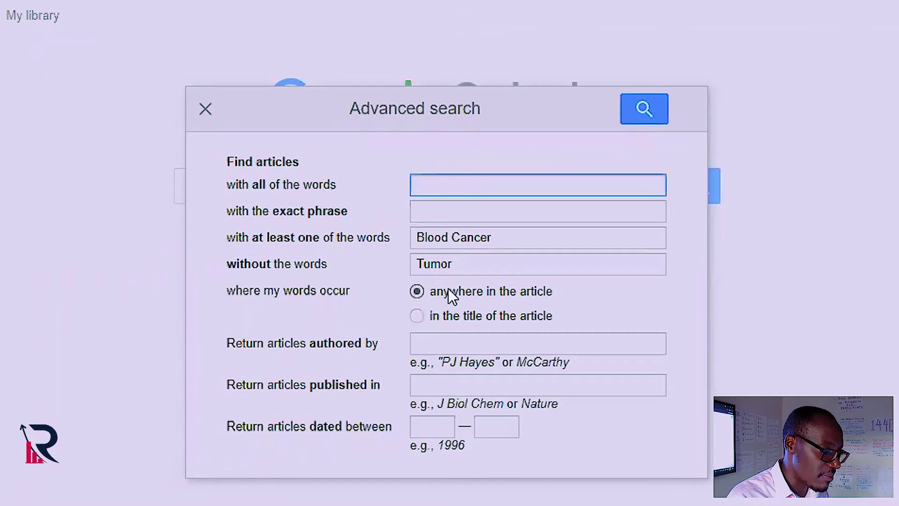
Restrict matching to article titles, then try an author name and clear it
{"action": "left_click", "coordinate": [417, 316]}
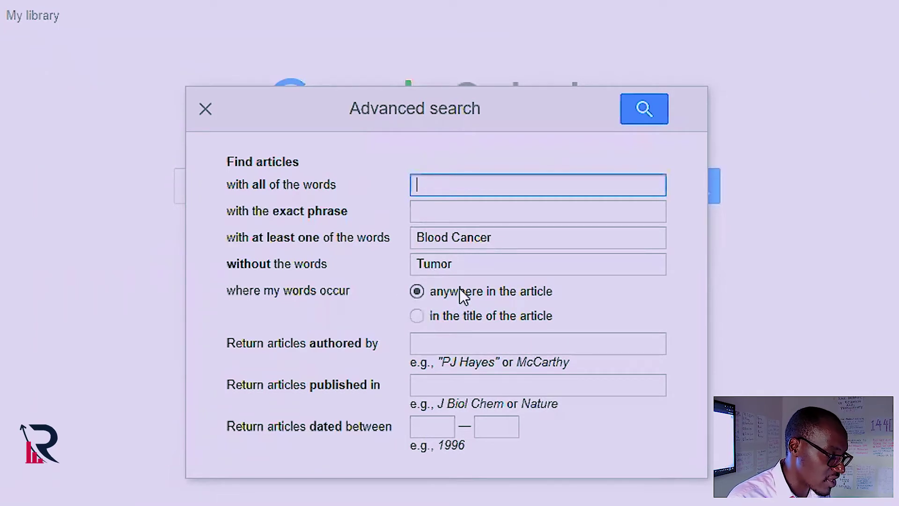
{"action": "left_click", "coordinate": [419, 315]}
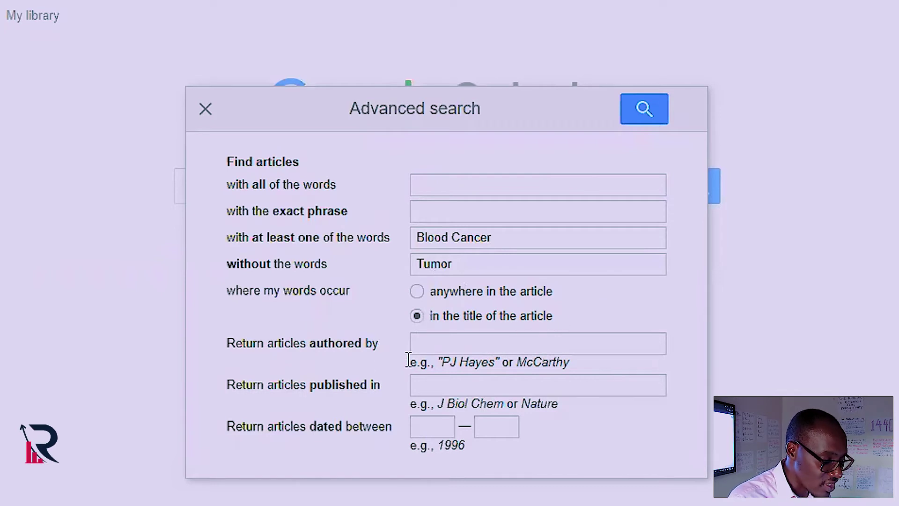
{"action": "left_click", "coordinate": [456, 345]}
{"action": "type", "text": "b"}
{"action": "key", "text": "BackSpace"}
{"action": "type", "text": "b"}
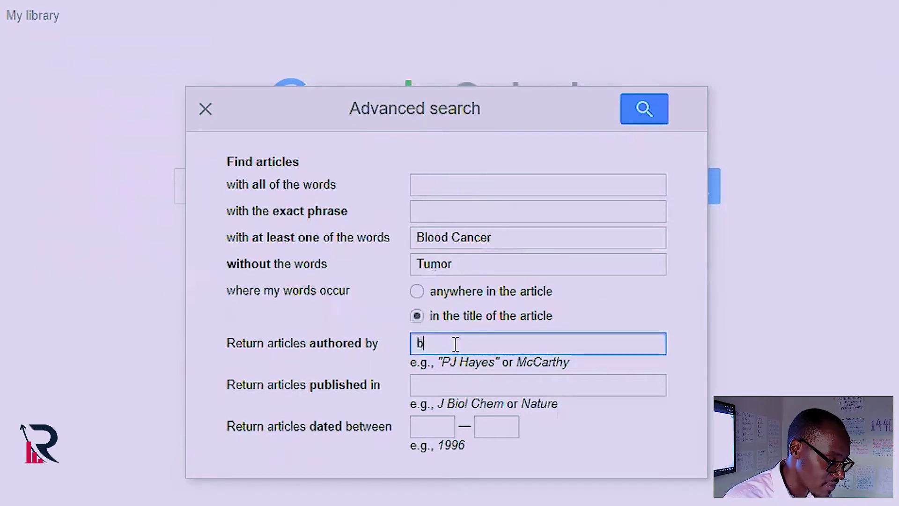
{"action": "key", "text": "BackSpace"}
{"action": "type", "text": "bIGGS"}
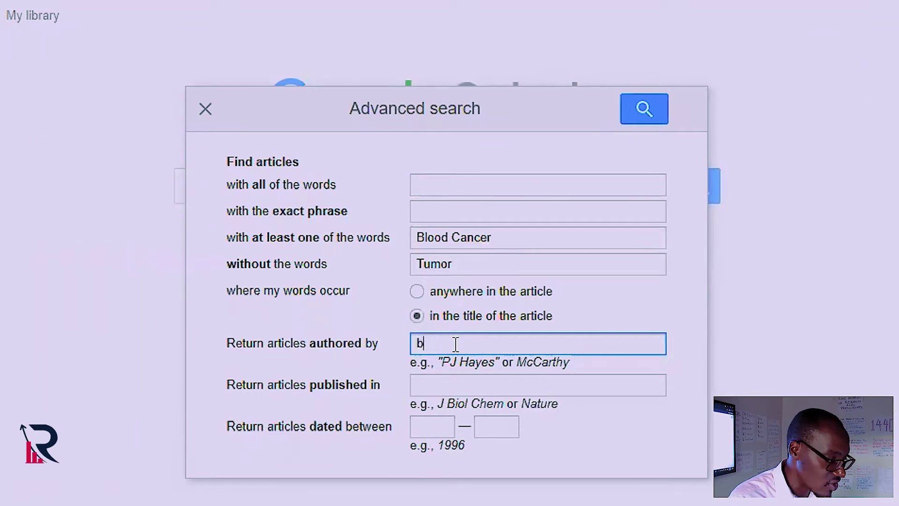
{"action": "key", "text": "BackSpace"}
{"action": "key", "text": "BackSpace"}
{"action": "key", "text": "BackSpace"}
{"action": "key", "text": "BackSpace"}
{"action": "key", "text": "BackSpace"}
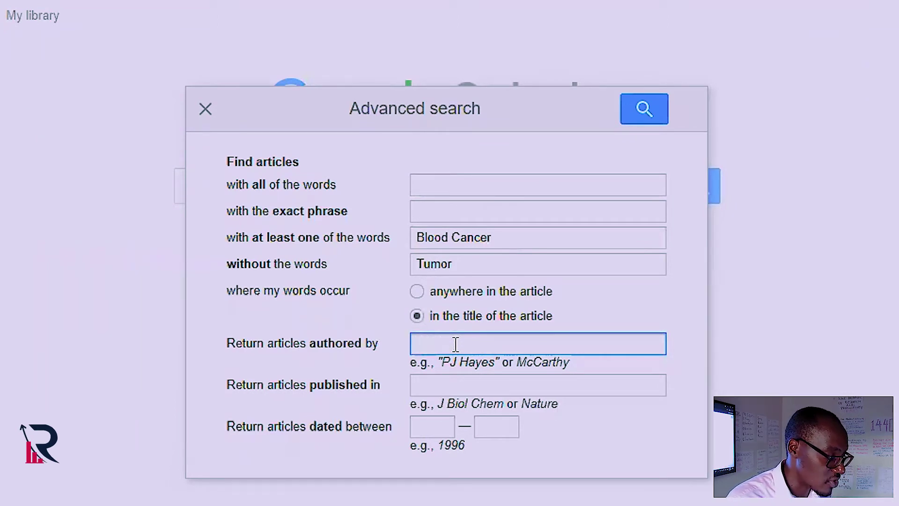
Try publication 'IANCET' and start year 2011, then clear both fields
{"action": "left_click", "coordinate": [462, 389]}
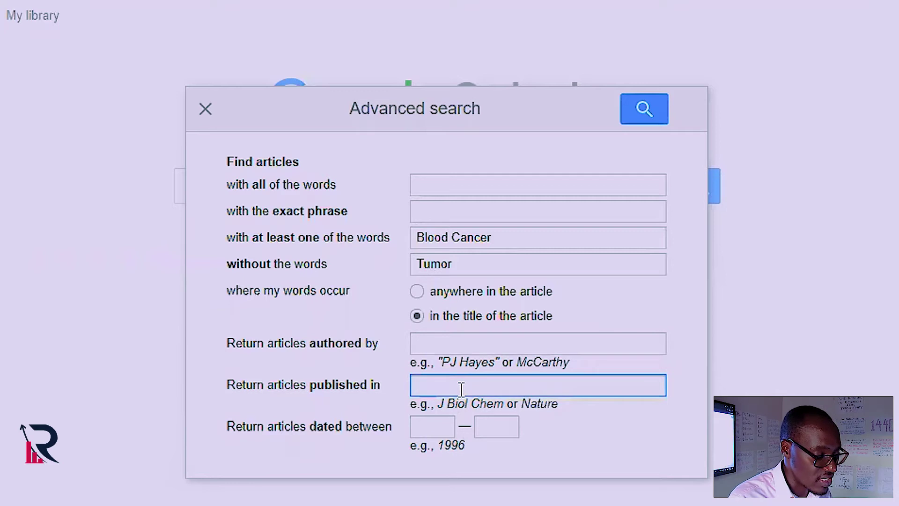
{"action": "type", "text": "IANCE"}
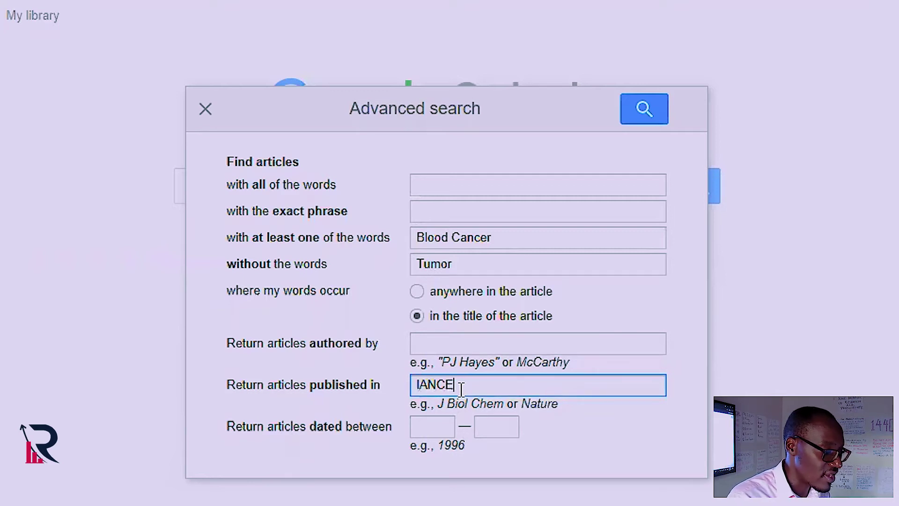
{"action": "type", "text": "T"}
{"action": "key", "text": "BackSpace"}
{"action": "key", "text": "BackSpace"}
{"action": "key", "text": "BackSpace"}
{"action": "key", "text": "BackSpace"}
{"action": "key", "text": "BackSpace"}
{"action": "key", "text": "BackSpace"}
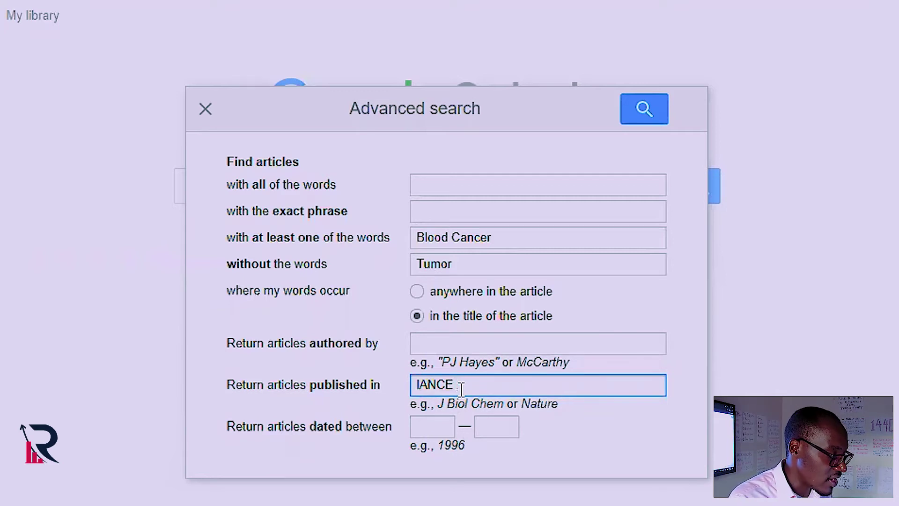
{"action": "left_click", "coordinate": [425, 426]}
{"action": "left_click", "coordinate": [426, 453]}
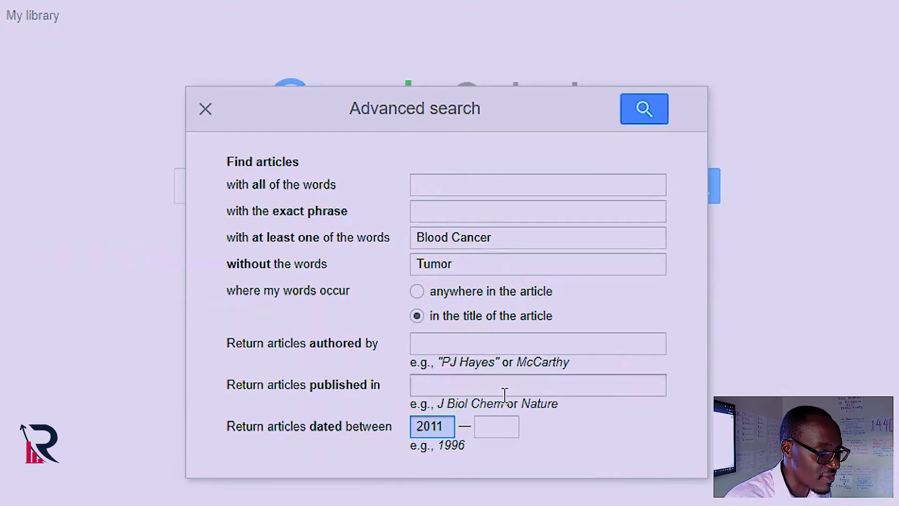
{"action": "key", "text": "BackSpace"}
{"action": "key", "text": "BackSpace"}
{"action": "key", "text": "BackSpace"}
{"action": "key", "text": "BackSpace"}
Clear 'Tumor' from the excluded words and 'Blood Cancer' from the any-of words
{"action": "left_click", "coordinate": [499, 270]}
{"action": "key", "text": "BackSpace"}
{"action": "key", "text": "BackSpace"}
{"action": "key", "text": "BackSpace"}
{"action": "key", "text": "BackSpace"}
{"action": "key", "text": "BackSpace"}
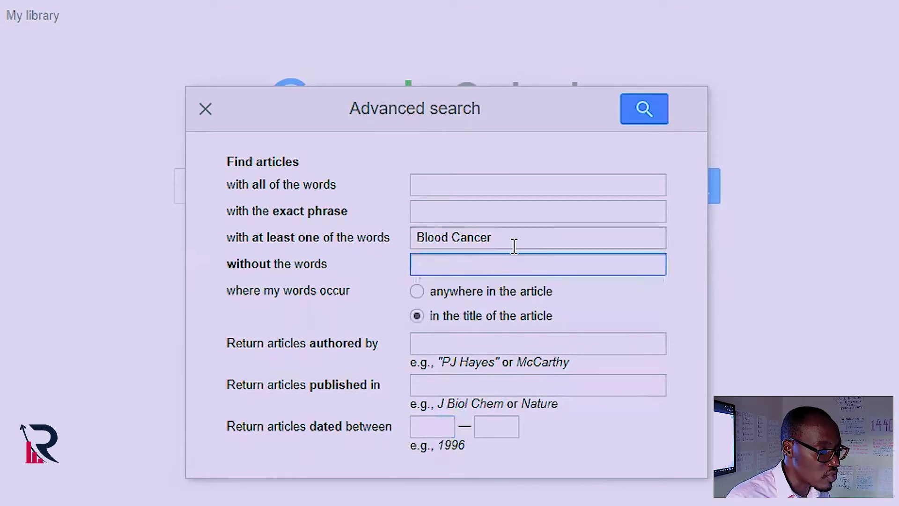
{"action": "left_click", "coordinate": [514, 244]}
{"action": "key", "text": "BackSpace"}
{"action": "key", "text": "BackSpace"}
{"action": "key", "text": "BackSpace"}
{"action": "key", "text": "BackSpace"}
{"action": "key", "text": "BackSpace"}
{"action": "key", "text": "BackSpace"}
{"action": "key", "text": "BackSpace"}
{"action": "key", "text": "BackSpace"}
{"action": "key", "text": "BackSpace"}
{"action": "key", "text": "BackSpace"}
{"action": "key", "text": "BackSpace"}
{"action": "key", "text": "BackSpace"}
Set the all-of-the-words field to 'Leukemia obesity'
{"action": "left_click", "coordinate": [507, 188]}
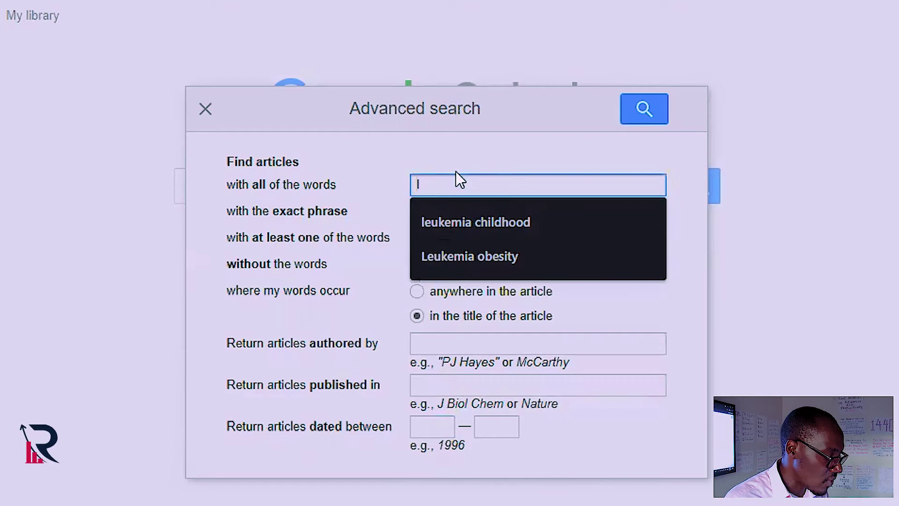
{"action": "key", "text": "Escape"}
{"action": "key", "text": "Down"}
{"action": "key", "text": "Escape"}
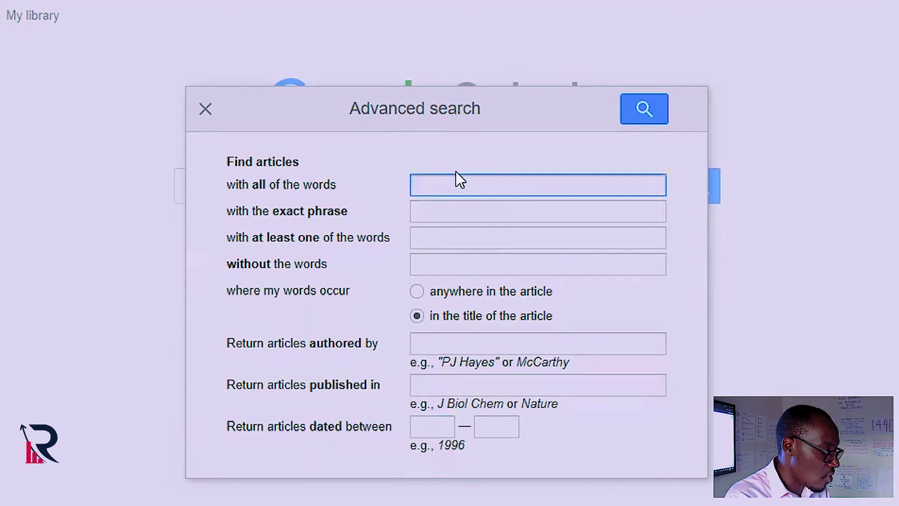
{"action": "type", "text": "l"}
{"action": "key", "text": "BackSpace"}
{"action": "type", "text": "Leukemia"}
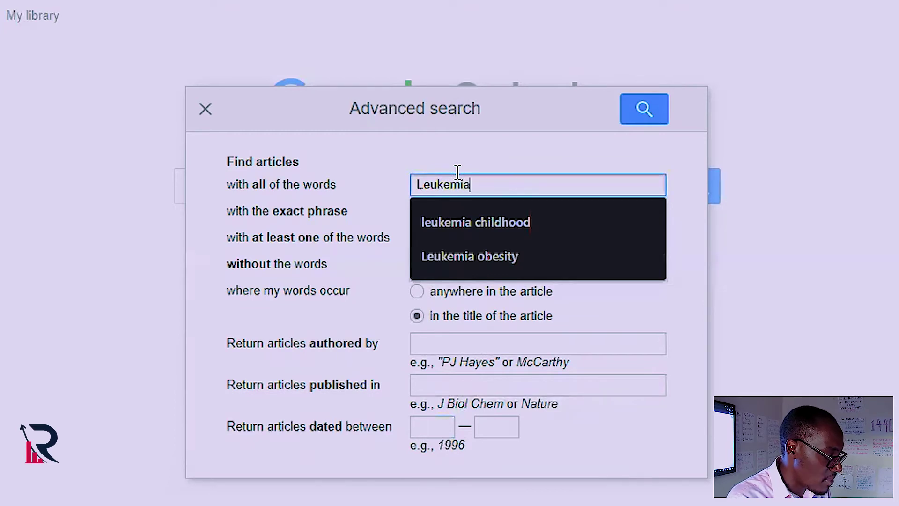
{"action": "type", "text": " obesity"}
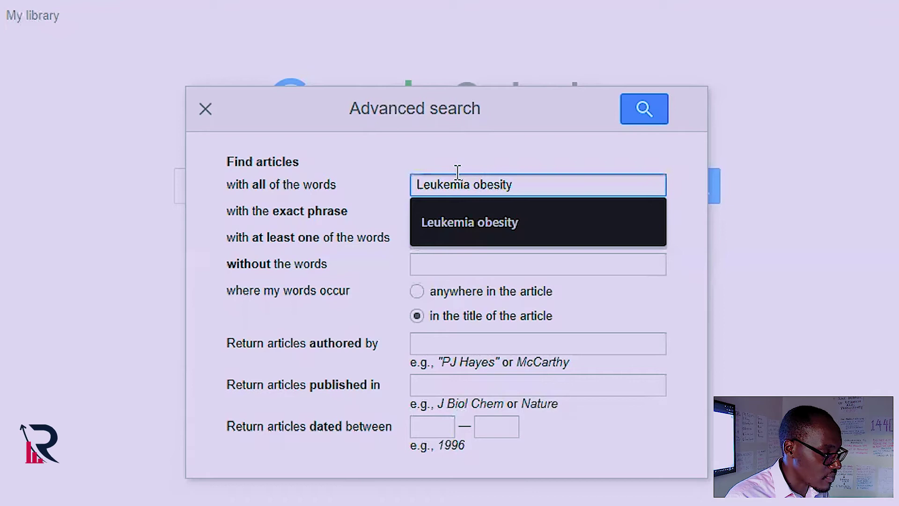
{"action": "left_click", "coordinate": [523, 226]}
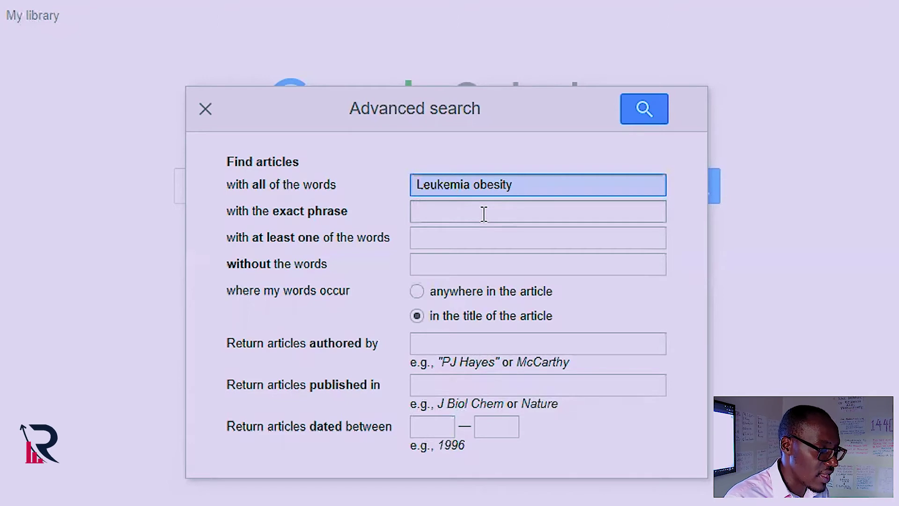
{"action": "type", "text": "ch"}
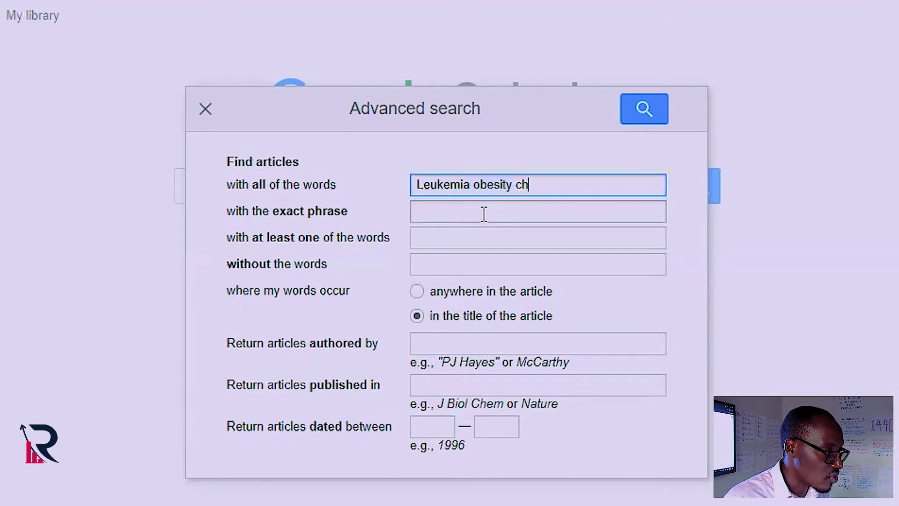
{"action": "type", "text": "ildren child"}
{"action": "key", "text": "BackSpace"}
{"action": "key", "text": "BackSpace"}
{"action": "key", "text": "BackSpace"}
{"action": "key", "text": "BackSpace"}
{"action": "key", "text": "BackSpace"}
{"action": "key", "text": "BackSpace"}
{"action": "key", "text": "BackSpace"}
{"action": "key", "text": "BackSpace"}
{"action": "key", "text": "BackSpace"}
{"action": "key", "text": "BackSpace"}
{"action": "key", "text": "BackSpace"}
{"action": "key", "text": "BackSpace"}
{"action": "key", "text": "BackSpace"}
{"action": "key", "text": "BackSpace"}
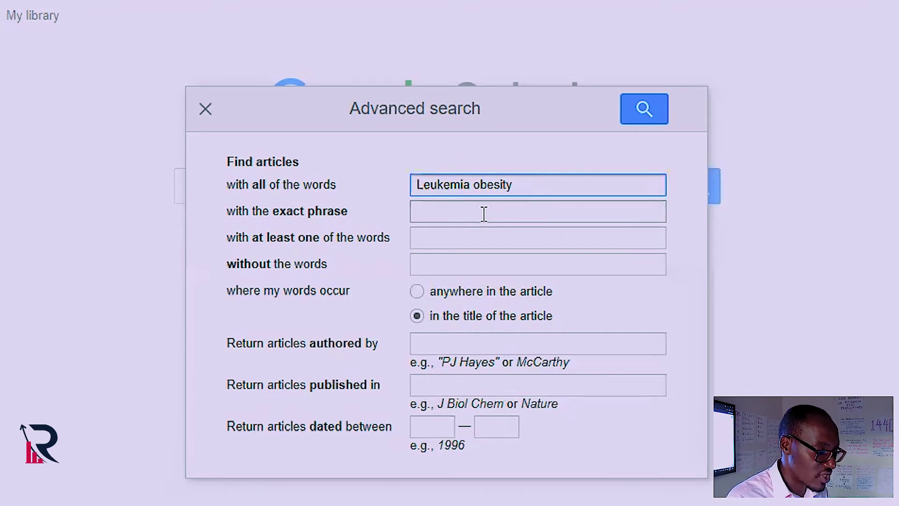
Add 'child children childhood teen adolescent' as any-of words, title-only, from 2011, and search
{"action": "left_click", "coordinate": [437, 237]}
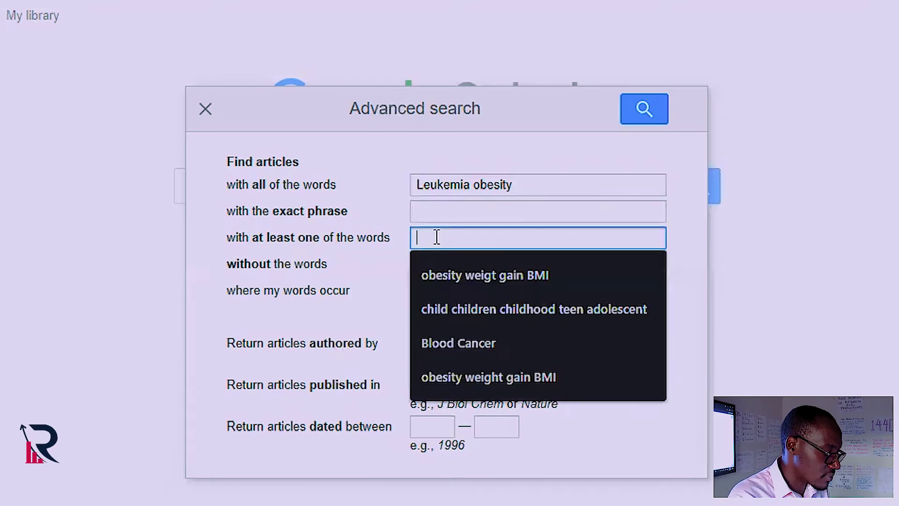
{"action": "type", "text": "c"}
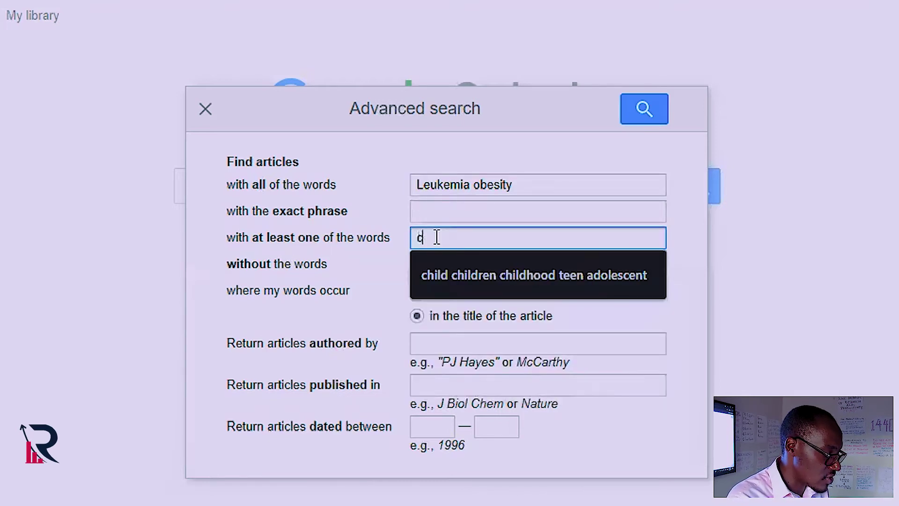
{"action": "type", "text": "hild ch"}
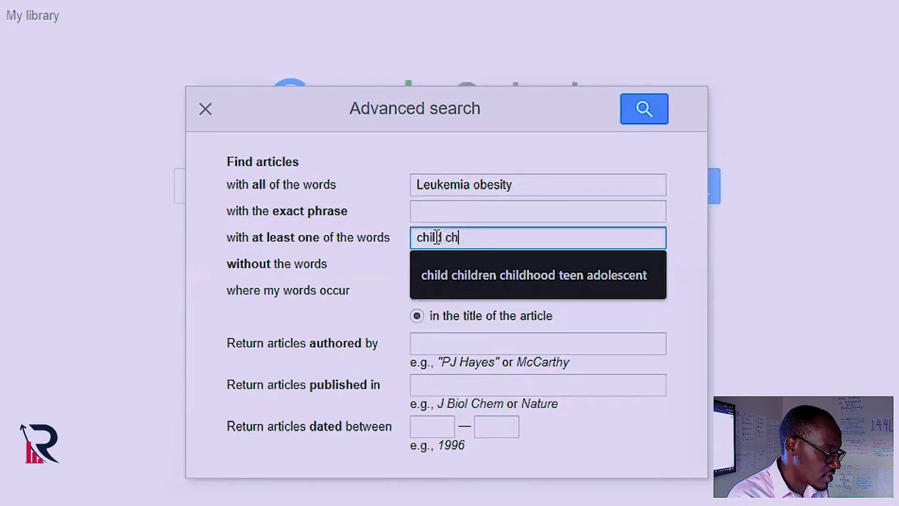
{"action": "type", "text": "ildren childhood"}
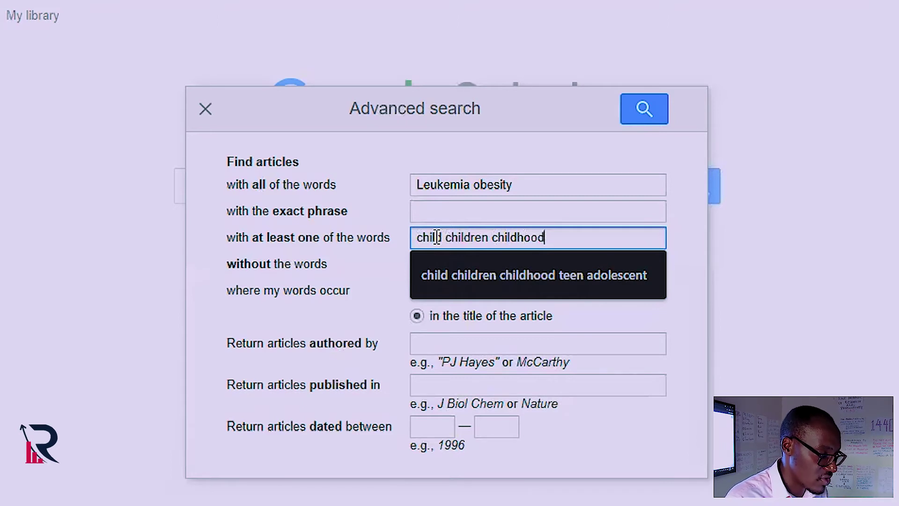
{"action": "type", "text": "teen"}
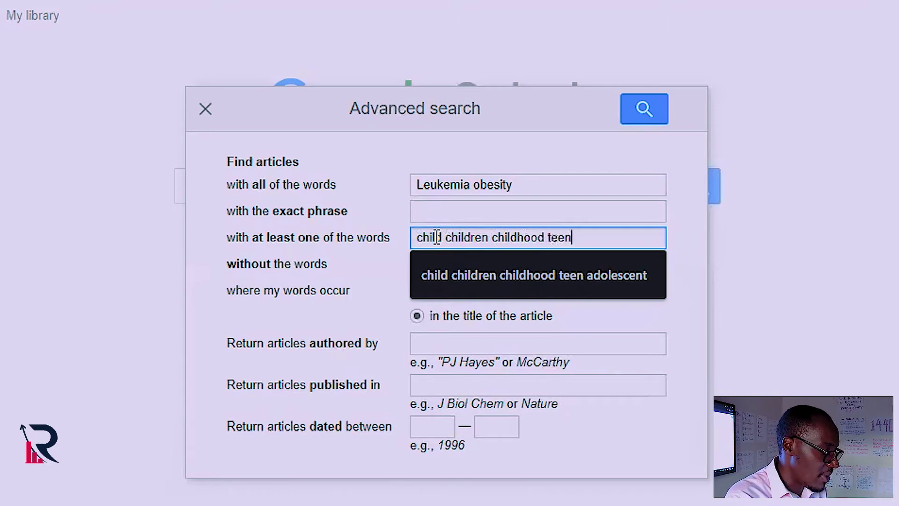
{"action": "type", "text": " adol"}
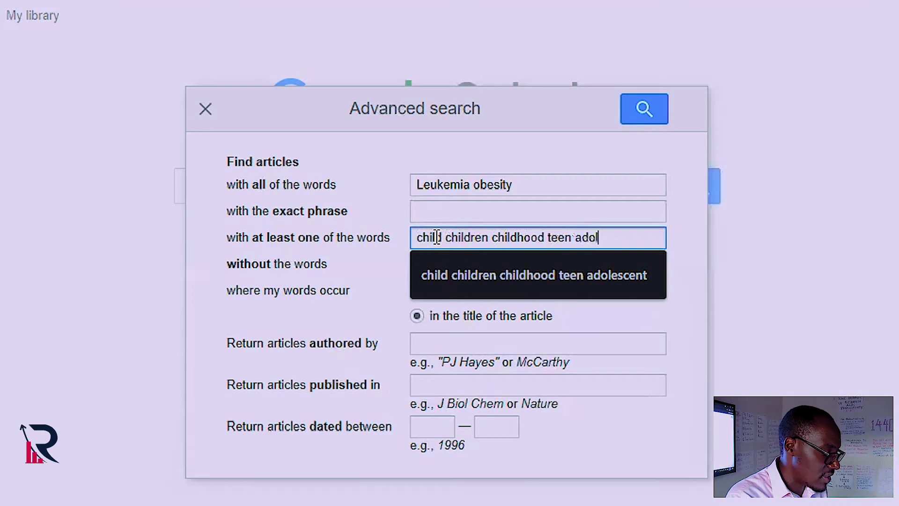
{"action": "type", "text": "escent"}
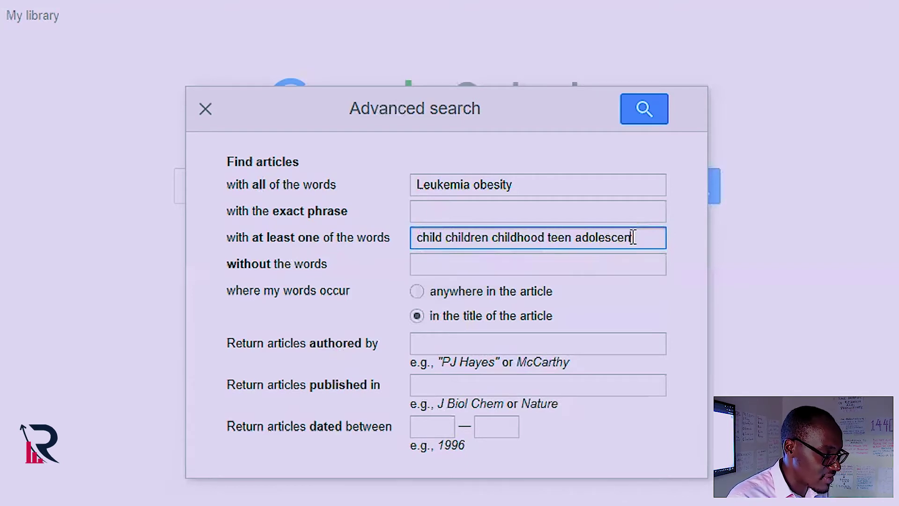
{"action": "left_click", "coordinate": [491, 270]}
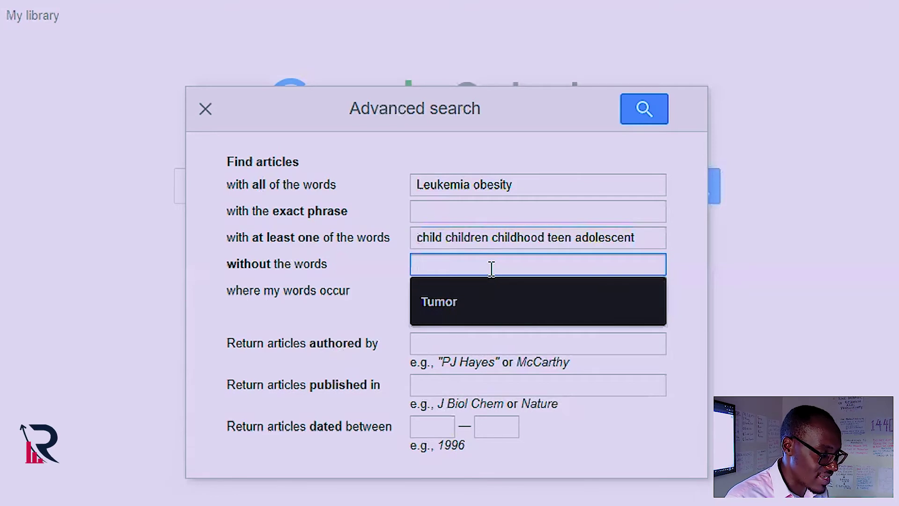
{"action": "left_click", "coordinate": [448, 312]}
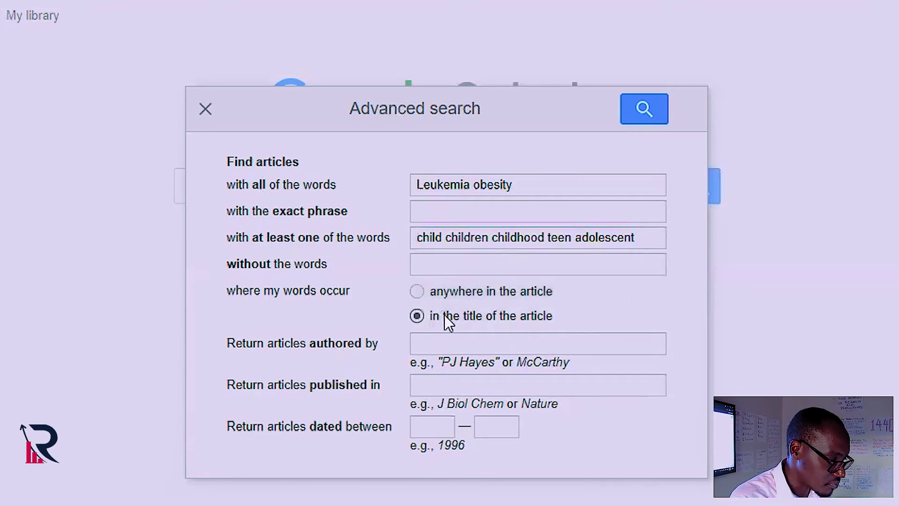
{"action": "left_click", "coordinate": [431, 428]}
{"action": "left_click", "coordinate": [441, 448]}
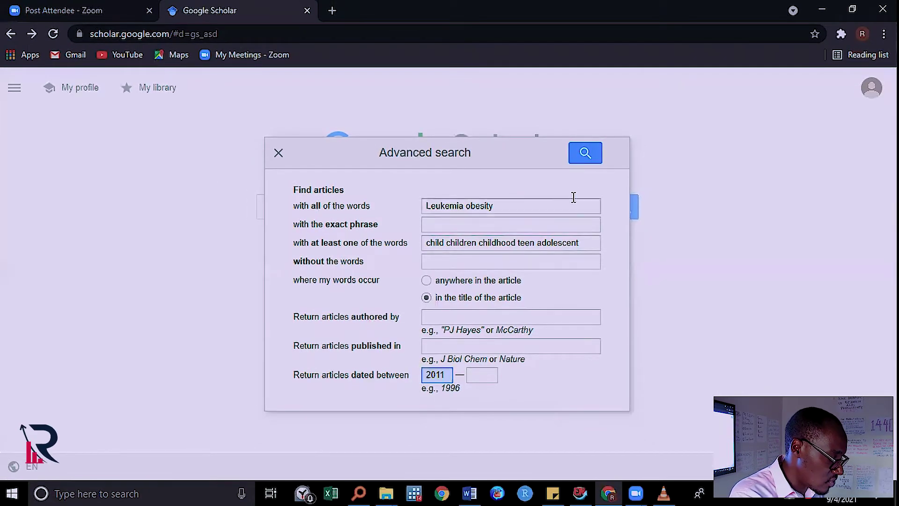
{"action": "left_click", "coordinate": [585, 154]}
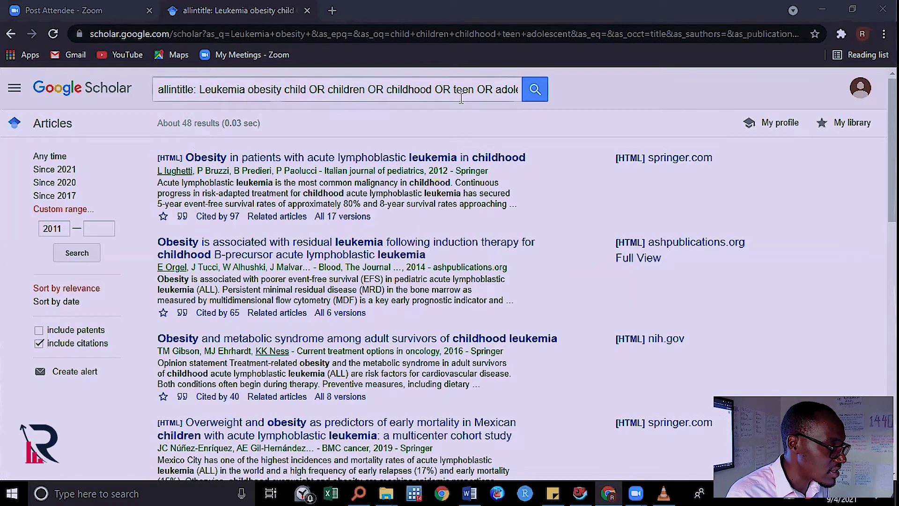
{"action": "left_click", "coordinate": [202, 89]}
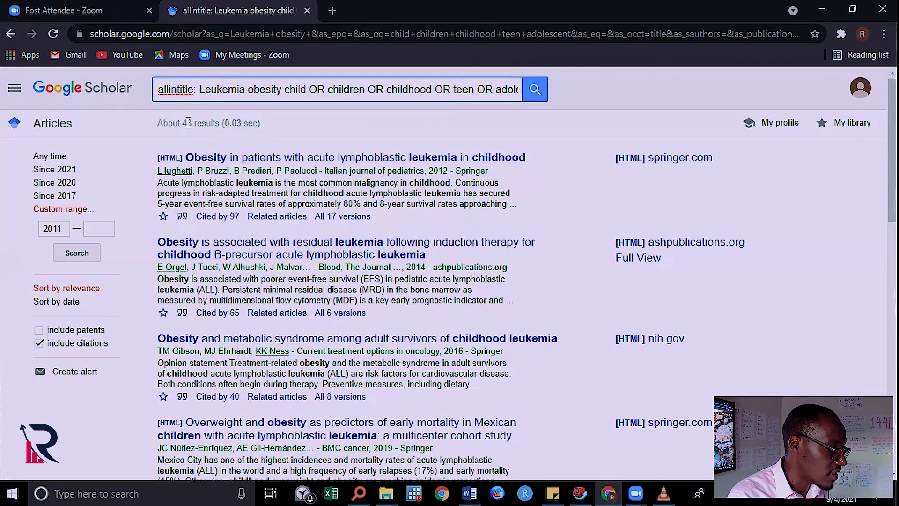
{"action": "triple_click", "coordinate": [237, 89]}
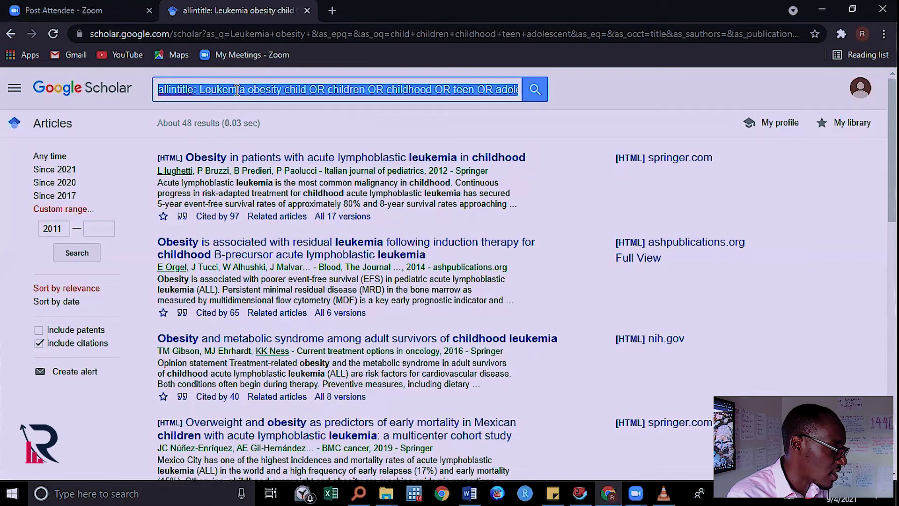
Replace the allintitle query with 'Leukemia obesity child children teen adolescent'
{"action": "key", "text": "BackSpace"}
{"action": "type", "text": "Leu"}
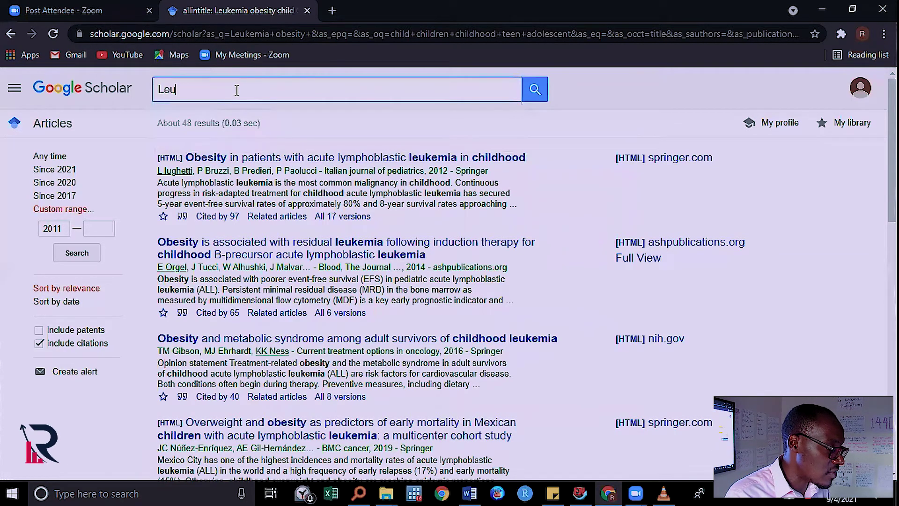
{"action": "type", "text": "kemia "}
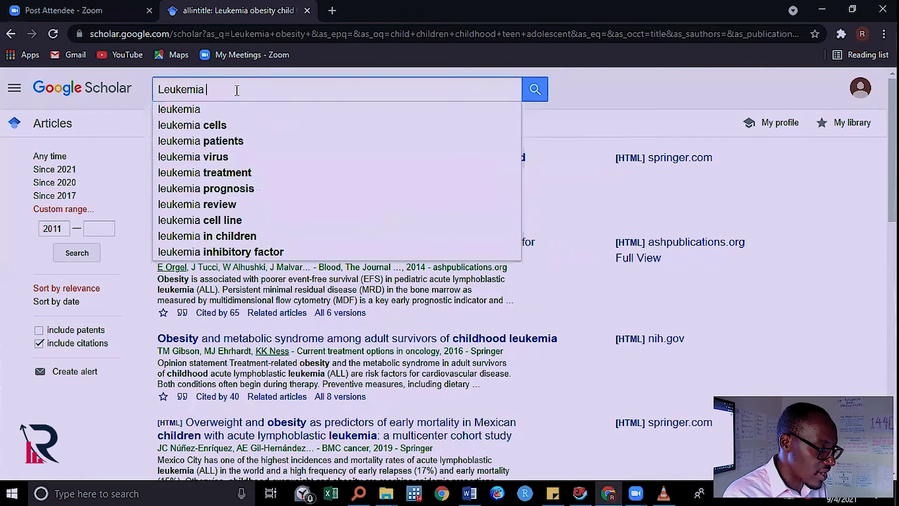
{"action": "type", "text": "obesity"}
{"action": "key", "text": "Return"}
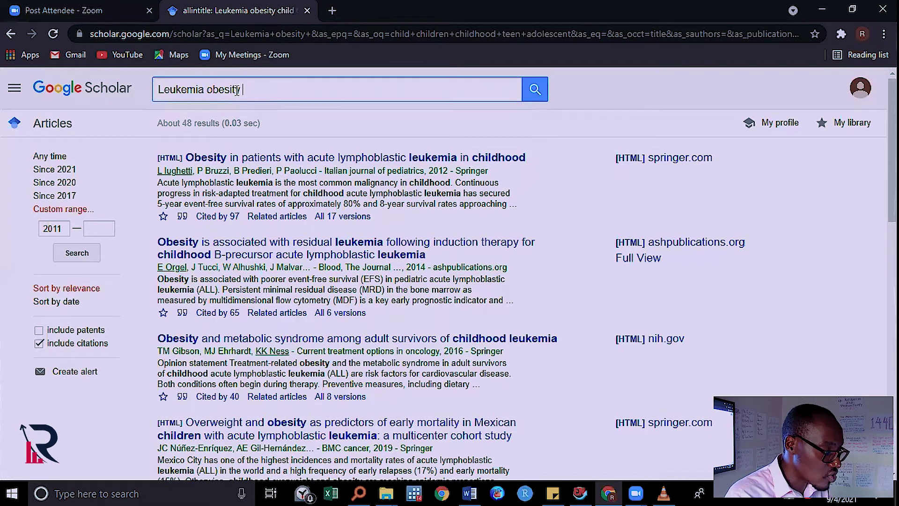
{"action": "type", "text": "child"}
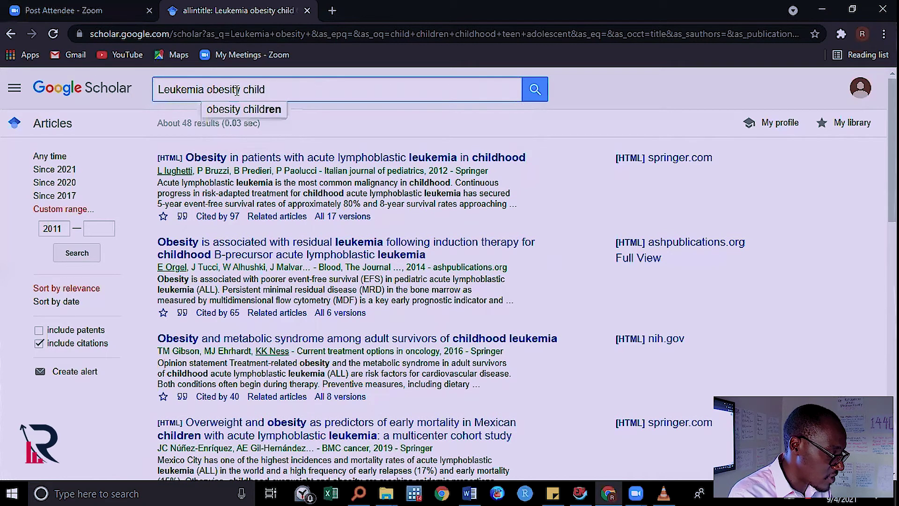
{"action": "type", "text": " chil"}
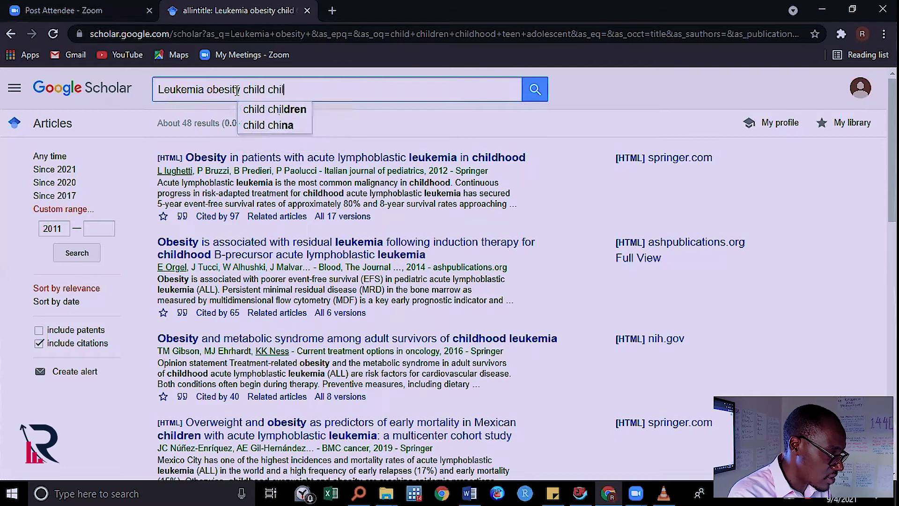
{"action": "type", "text": "dren teen"}
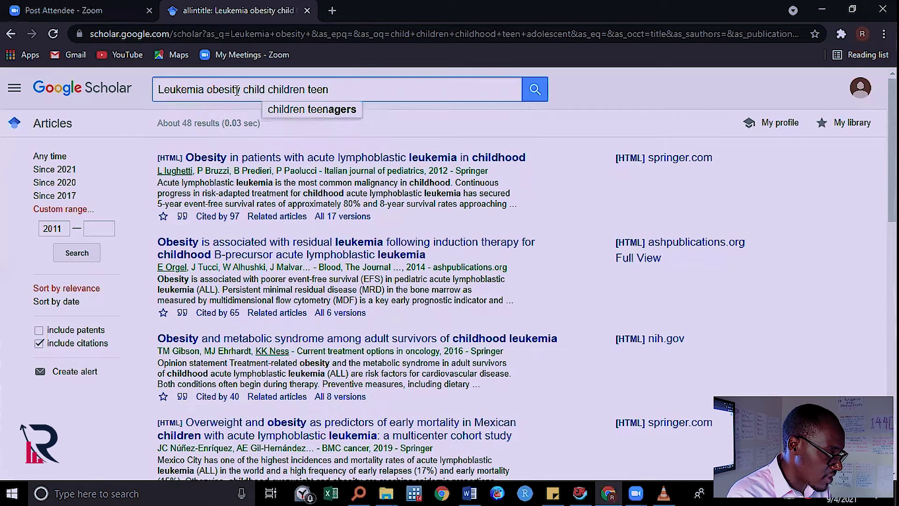
{"action": "type", "text": " adol"}
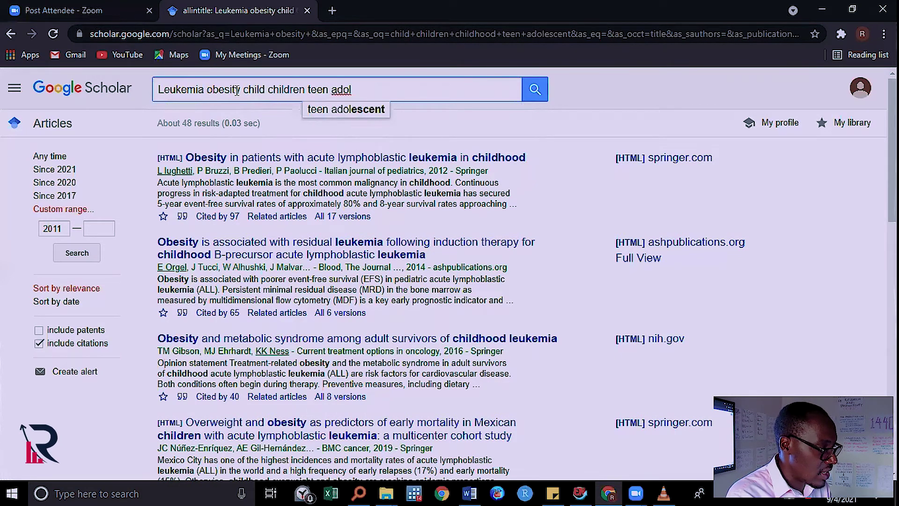
{"action": "type", "text": "escent"}
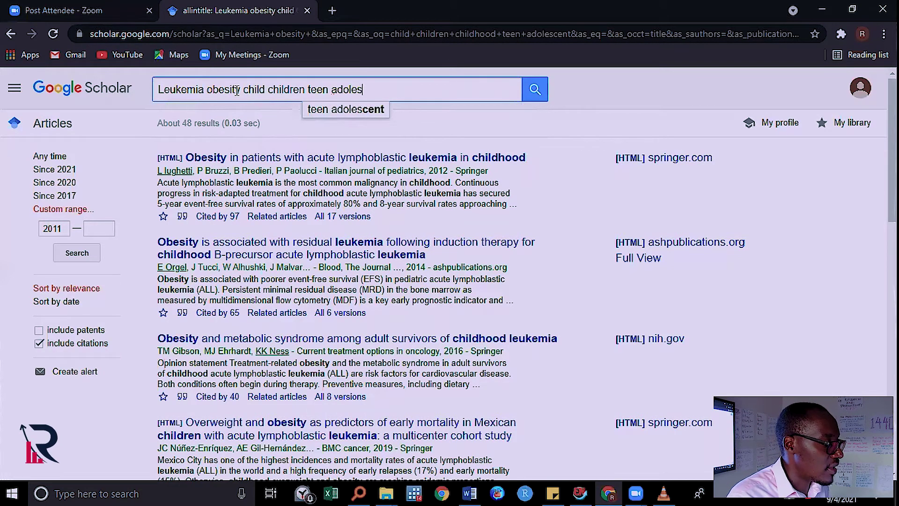
Run the plain query and scroll through its roughly 5,120 results since 2011
{"action": "left_click", "coordinate": [536, 92]}
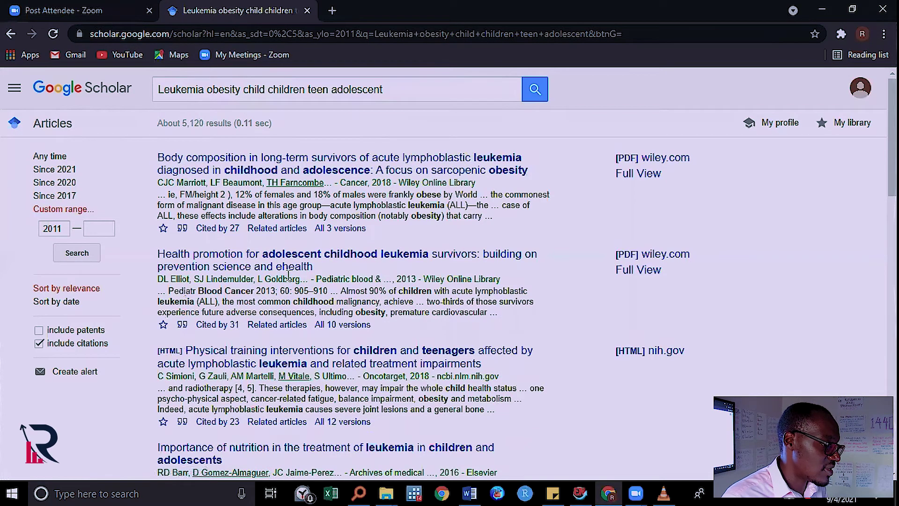
{"action": "scroll", "coordinate": [288, 276], "scroll_direction": "down", "scroll_amount": 4}
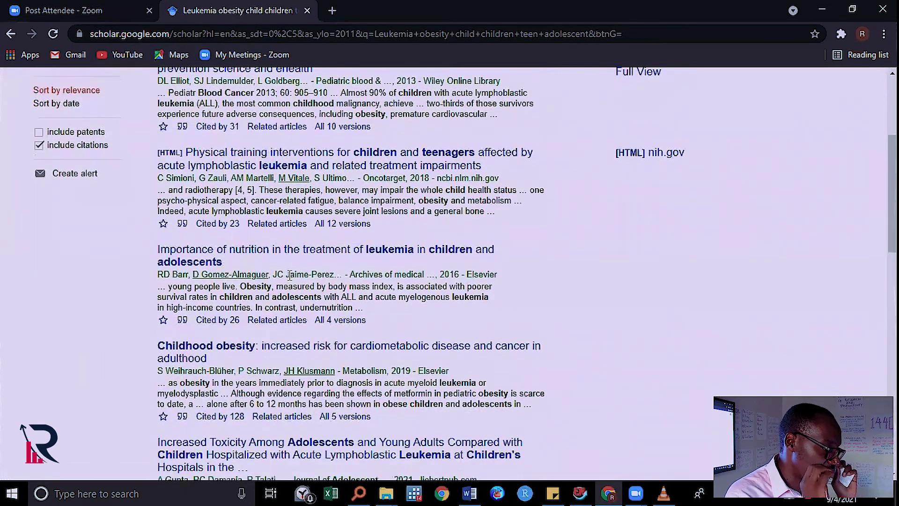
{"action": "scroll", "coordinate": [290, 276], "scroll_direction": "up", "scroll_amount": 1}
{"action": "scroll", "coordinate": [290, 279], "scroll_direction": "down", "scroll_amount": 3}
{"action": "scroll", "coordinate": [291, 282], "scroll_direction": "down", "scroll_amount": 8}
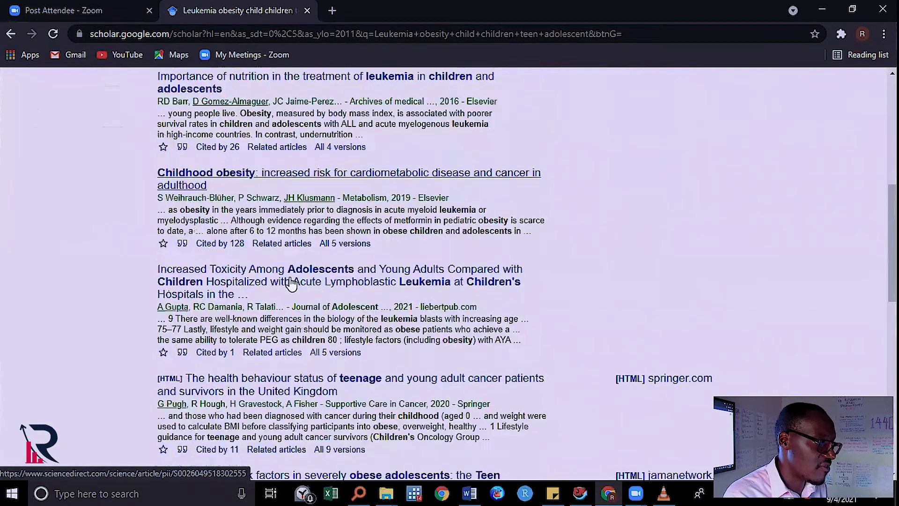
{"action": "scroll", "coordinate": [291, 284], "scroll_direction": "down", "scroll_amount": 6}
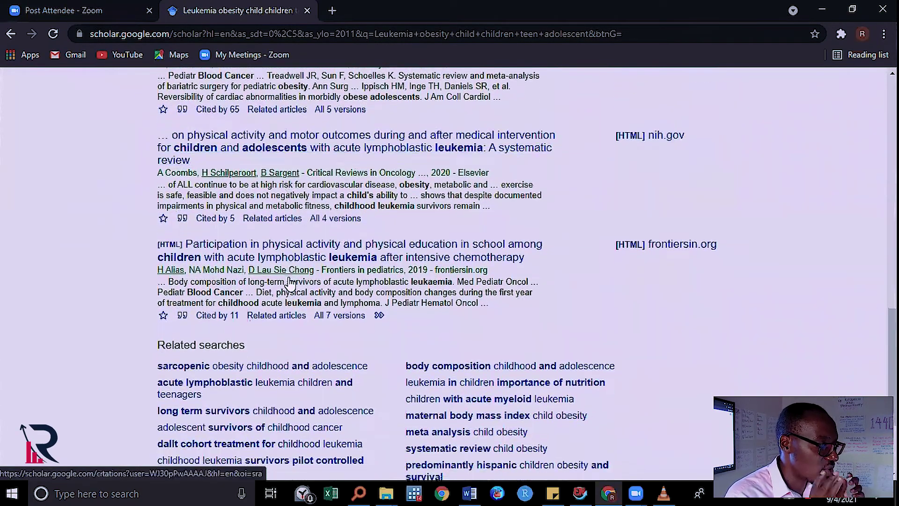
{"action": "scroll", "coordinate": [315, 286], "scroll_direction": "up", "scroll_amount": 5}
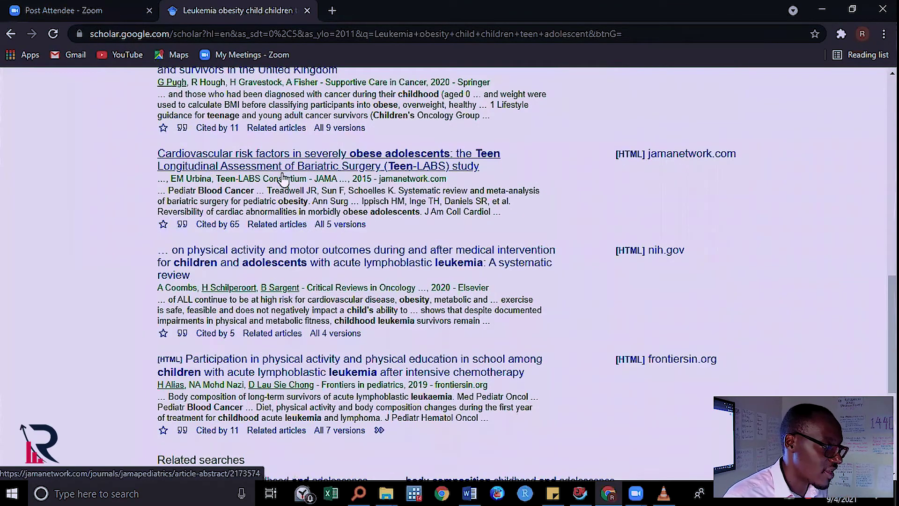
{"action": "scroll", "coordinate": [211, 262], "scroll_direction": "up", "scroll_amount": 7}
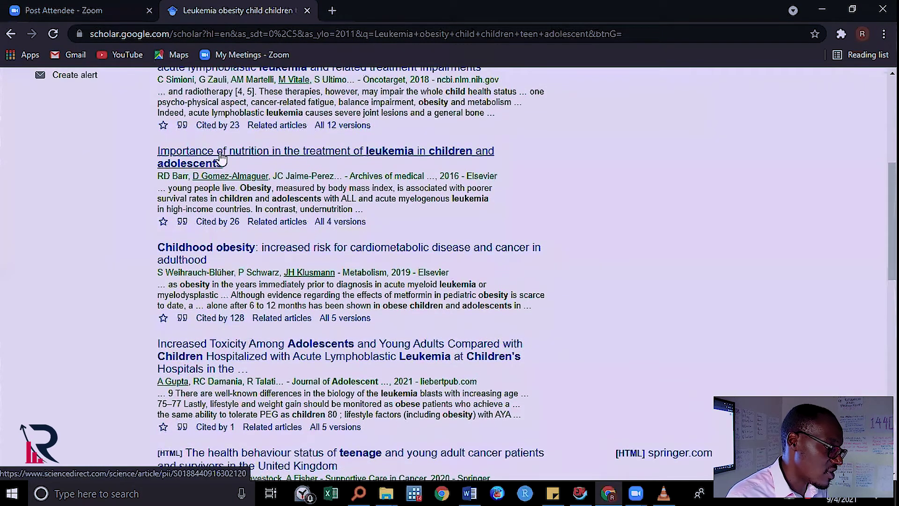
{"action": "scroll", "coordinate": [460, 258], "scroll_direction": "down", "scroll_amount": 2}
{"action": "scroll", "coordinate": [289, 145], "scroll_direction": "up", "scroll_amount": 4}
{"action": "scroll", "coordinate": [290, 145], "scroll_direction": "up", "scroll_amount": 5}
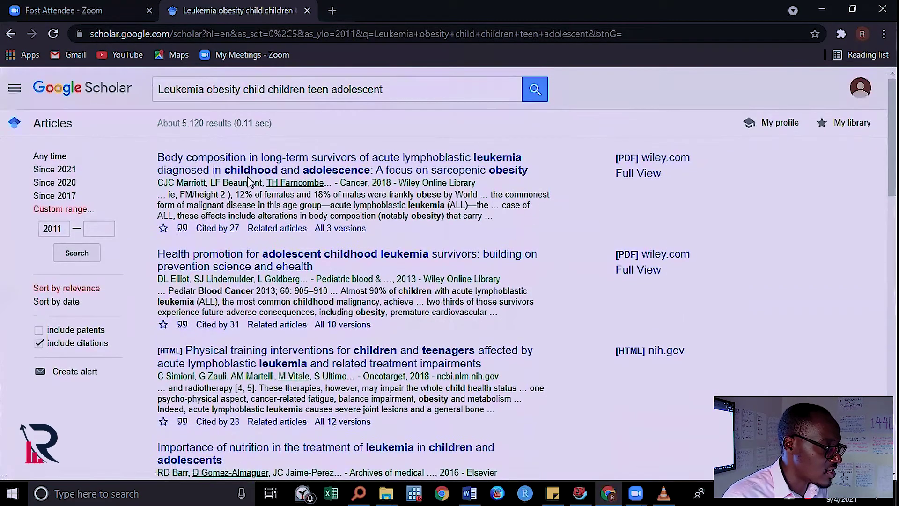
Return to Advanced search, empty the any-of field, and set all words to 'leukemia childhood'
{"action": "left_click", "coordinate": [8, 35]}
{"action": "left_click", "coordinate": [9, 34]}
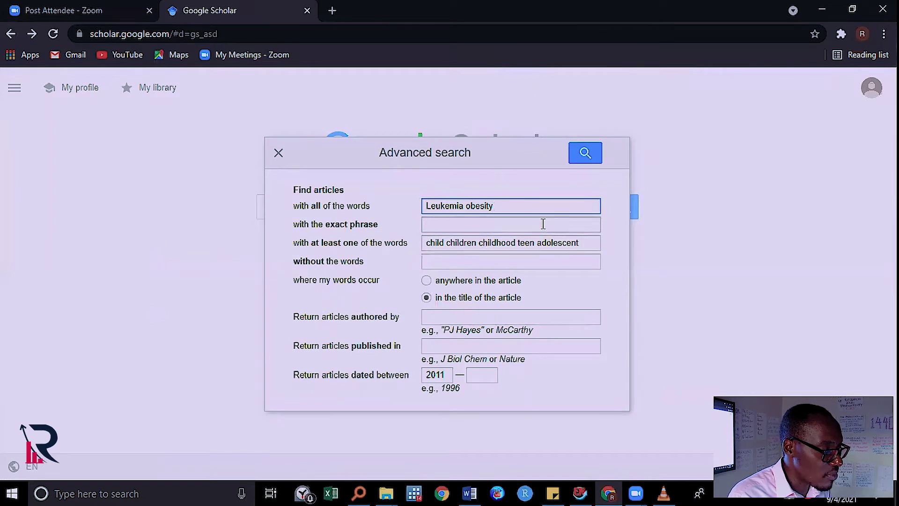
{"action": "left_click", "coordinate": [592, 243]}
{"action": "key", "text": "BackSpace"}
{"action": "key", "text": "BackSpace"}
{"action": "key", "text": "BackSpace"}
{"action": "key", "text": "BackSpace"}
{"action": "key", "text": "BackSpace"}
{"action": "key", "text": "BackSpace"}
{"action": "key", "text": "BackSpace"}
{"action": "key", "text": "BackSpace"}
{"action": "key", "text": "BackSpace"}
{"action": "key", "text": "BackSpace"}
{"action": "key", "text": "BackSpace"}
{"action": "key", "text": "BackSpace"}
{"action": "key", "text": "BackSpace"}
{"action": "key", "text": "BackSpace"}
{"action": "key", "text": "BackSpace"}
{"action": "key", "text": "BackSpace"}
{"action": "key", "text": "BackSpace"}
{"action": "key", "text": "BackSpace"}
{"action": "key", "text": "BackSpace"}
{"action": "key", "text": "BackSpace"}
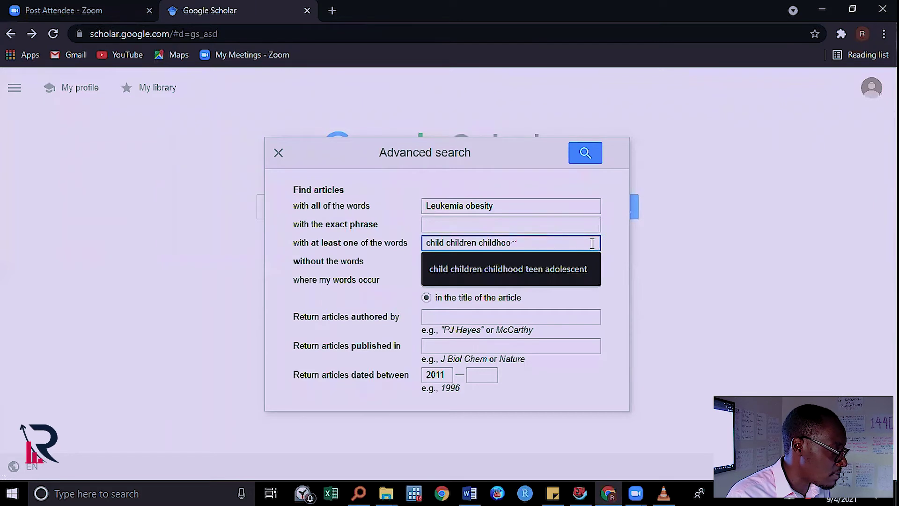
{"action": "key", "text": "BackSpace"}
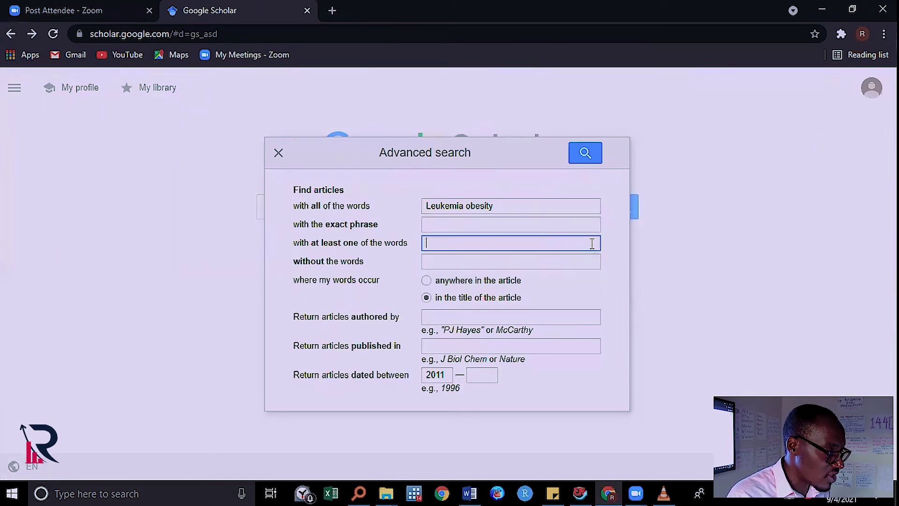
{"action": "left_click", "coordinate": [539, 206]}
{"action": "key", "text": "BackSpace"}
{"action": "key", "text": "BackSpace"}
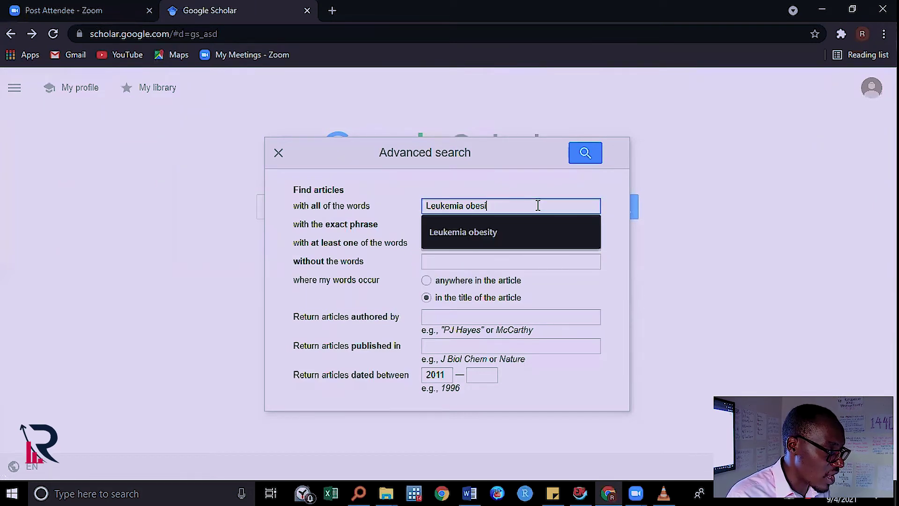
{"action": "key", "text": "BackSpace"}
{"action": "type", "text": "childhood"}
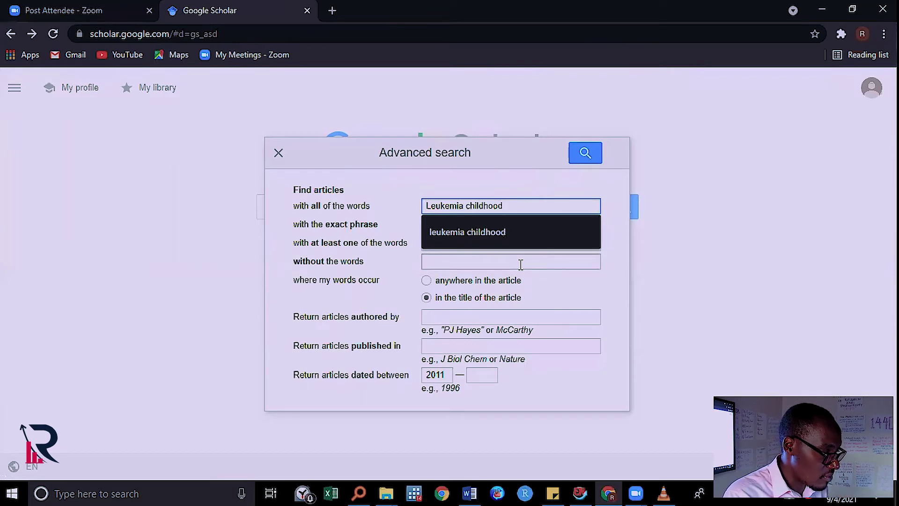
{"action": "left_click", "coordinate": [516, 235]}
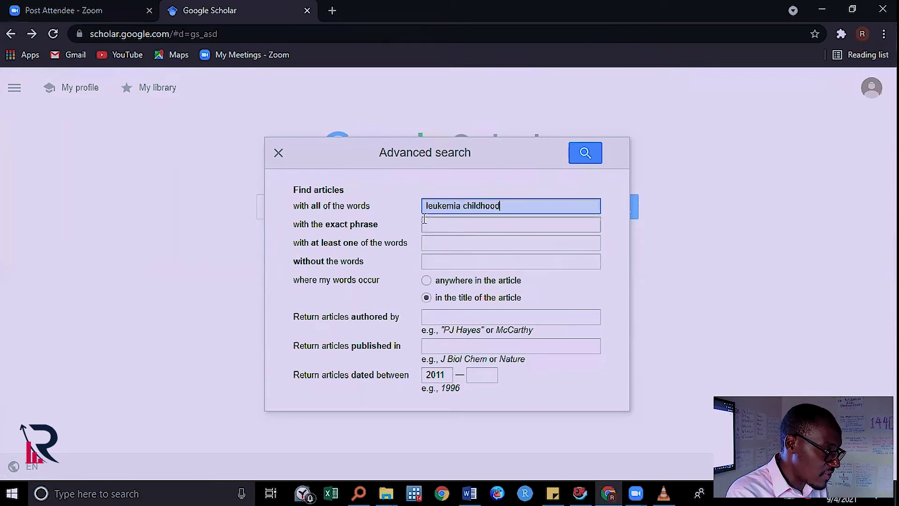
Enter 'obesity weight gain BMI' as any-of words, correcting 'weigt' to 'weight'
{"action": "left_click", "coordinate": [452, 248]}
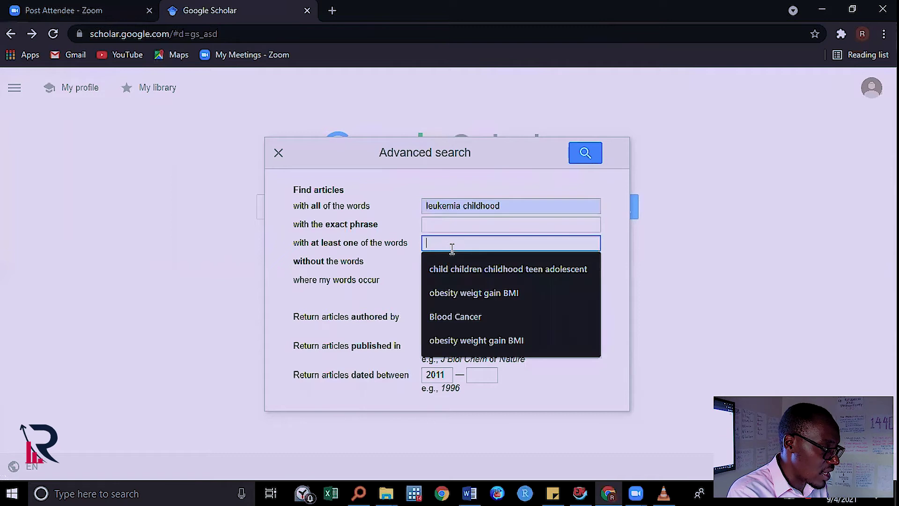
{"action": "type", "text": "obe"}
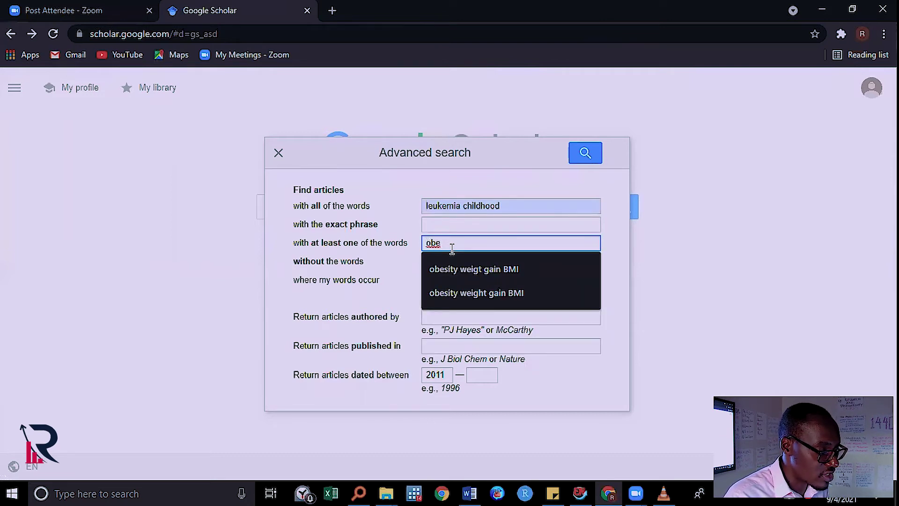
{"action": "type", "text": "sity wie"}
{"action": "key", "text": "BackSpace"}
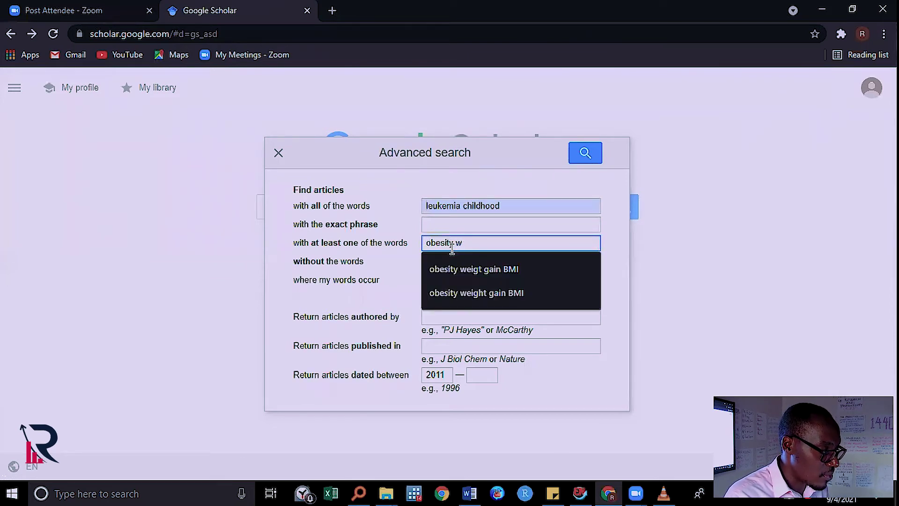
{"action": "left_click", "coordinate": [469, 273]}
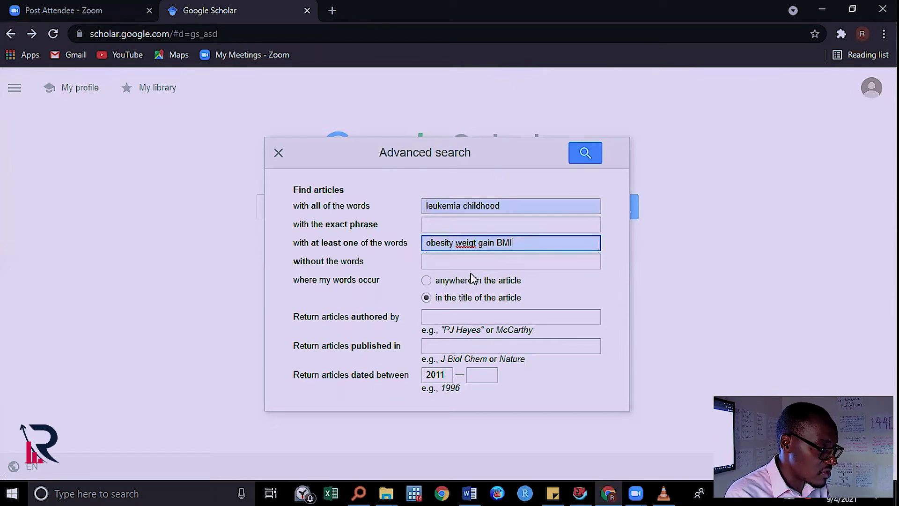
{"action": "right_click", "coordinate": [471, 242]}
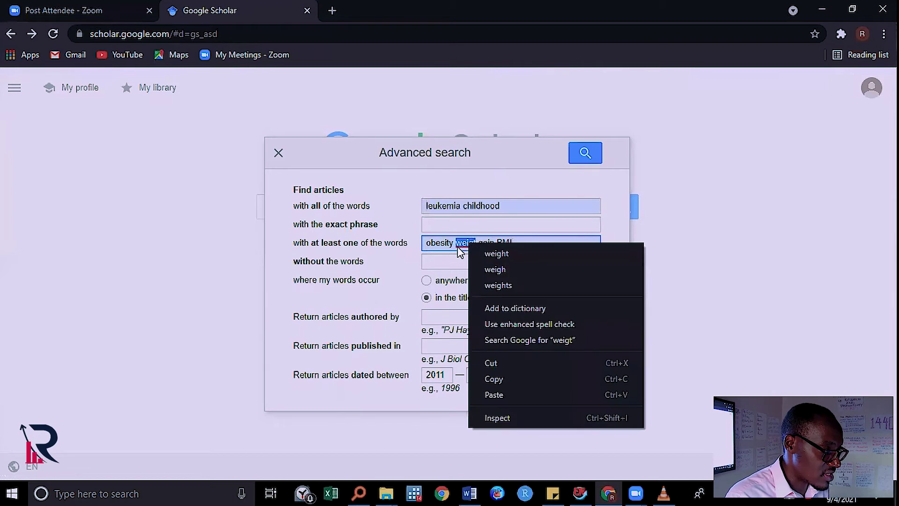
{"action": "left_click", "coordinate": [486, 252]}
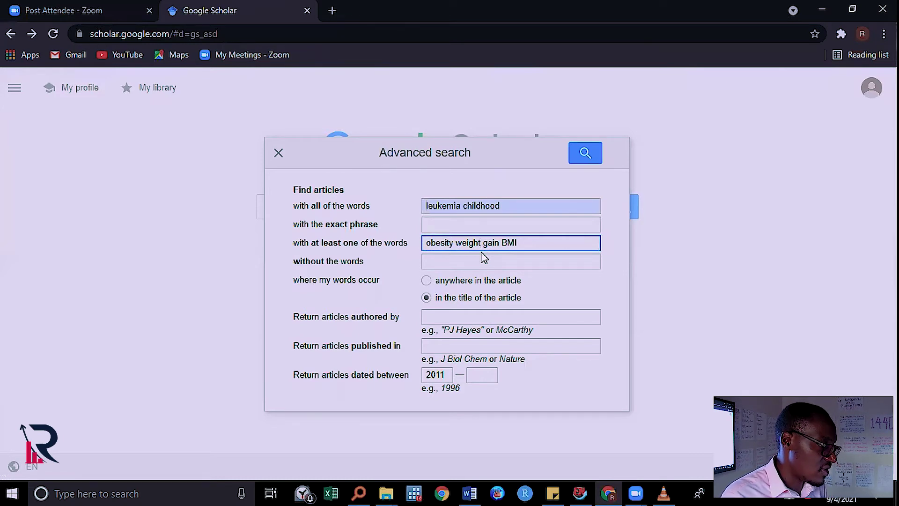
Search, then rerun matching words anywhere in the article for about 39,500 results
{"action": "left_click", "coordinate": [585, 152]}
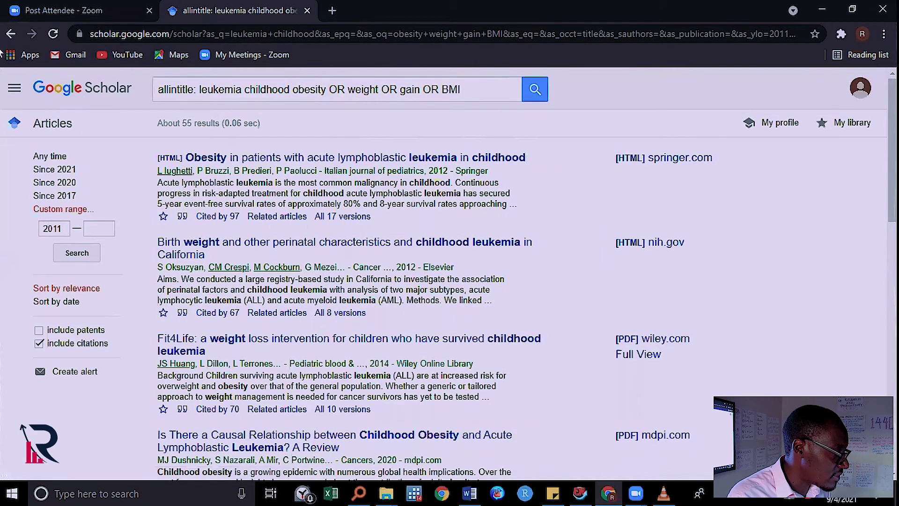
{"action": "left_click", "coordinate": [14, 88]}
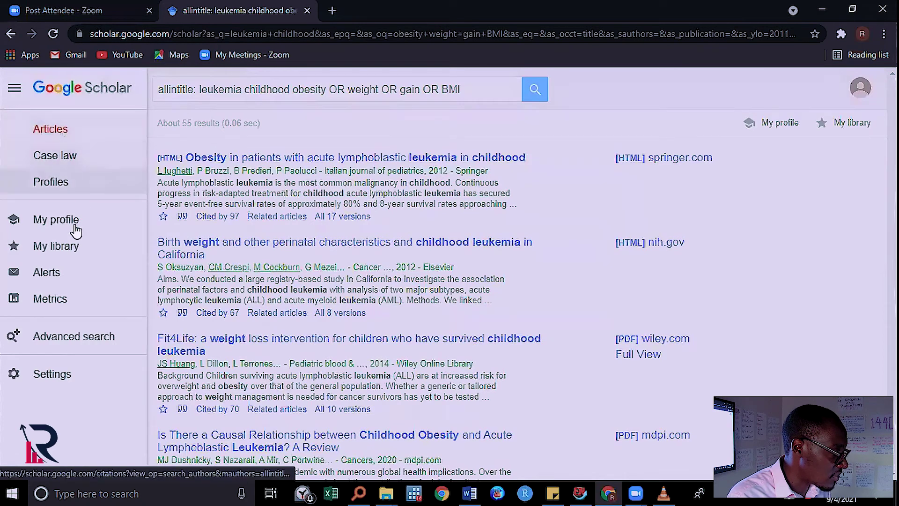
{"action": "left_click", "coordinate": [70, 337]}
{"action": "left_click", "coordinate": [422, 280]}
{"action": "left_click", "coordinate": [585, 163]}
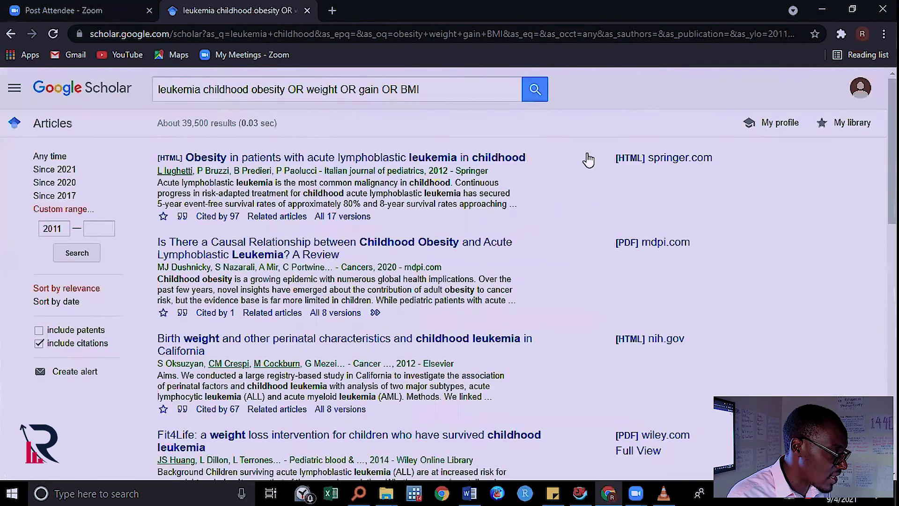
Switch back to title-only matching and rerun the search, listing about 55 results
{"action": "left_click", "coordinate": [15, 88]}
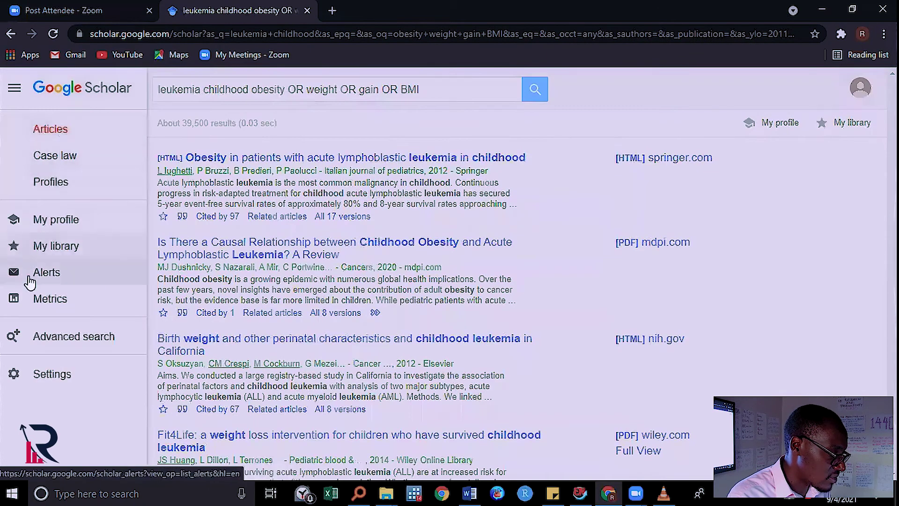
{"action": "left_click", "coordinate": [66, 342]}
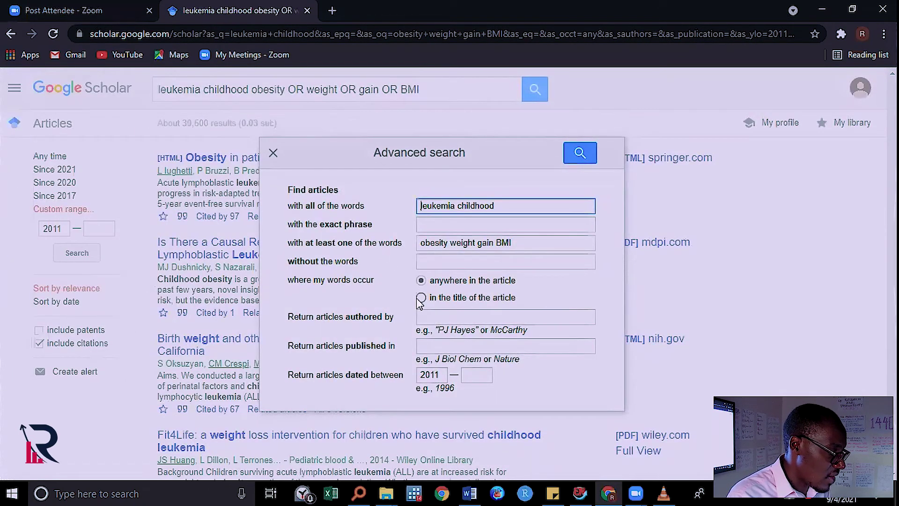
{"action": "left_click", "coordinate": [439, 376]}
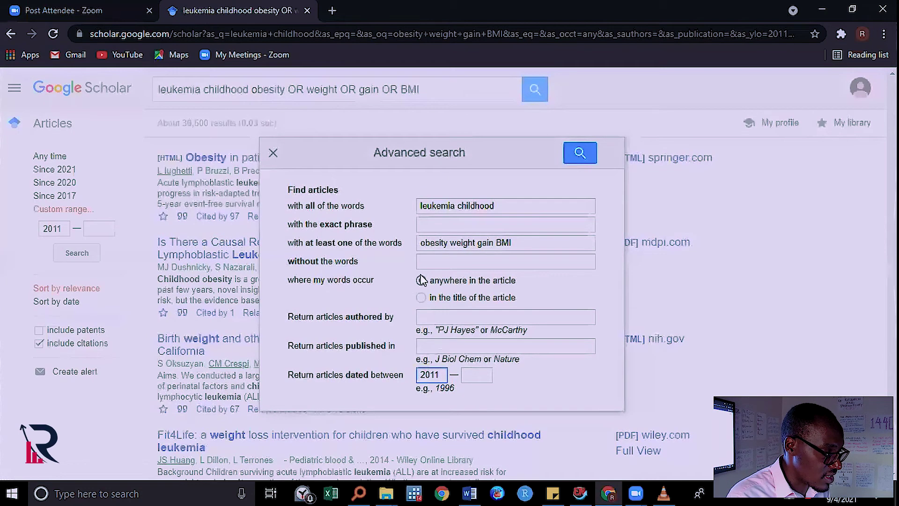
{"action": "left_click", "coordinate": [421, 298]}
{"action": "left_click", "coordinate": [583, 158]}
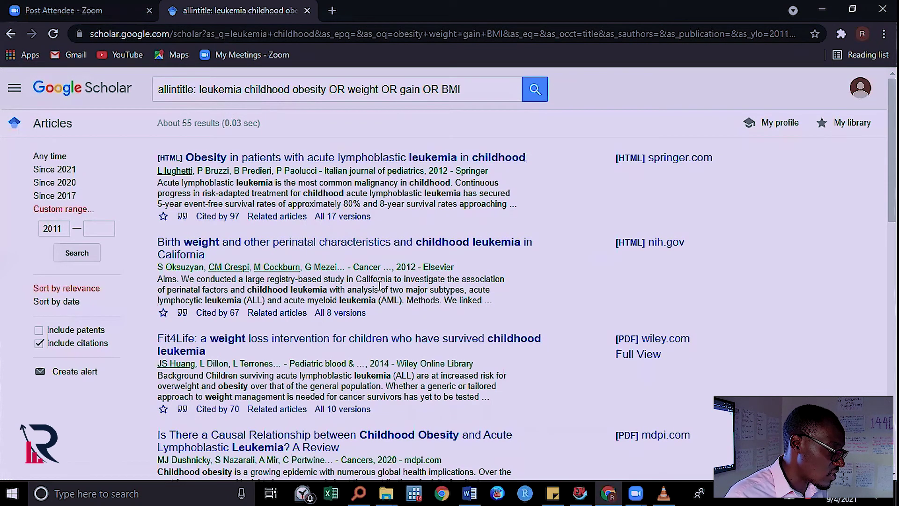
{"action": "scroll", "coordinate": [495, 294], "scroll_direction": "down", "scroll_amount": 2}
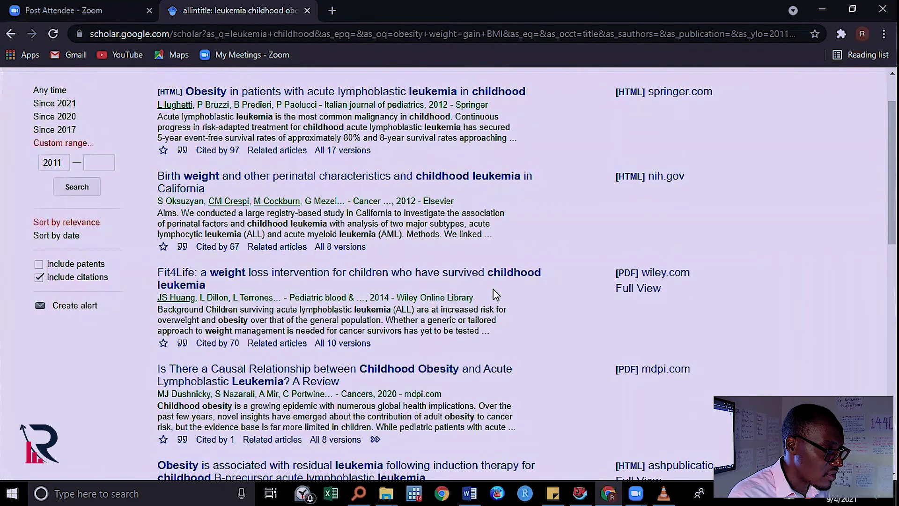
{"action": "scroll", "coordinate": [497, 294], "scroll_direction": "down", "scroll_amount": 5}
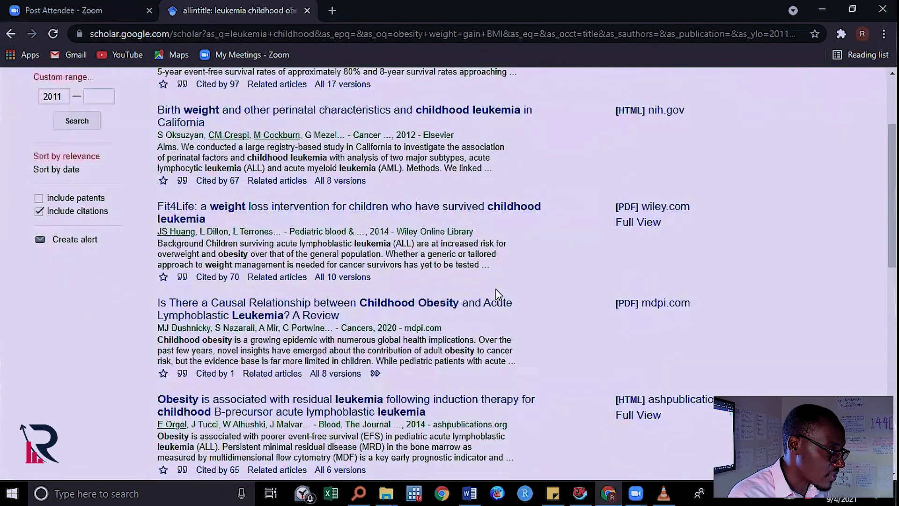
{"action": "scroll", "coordinate": [499, 291], "scroll_direction": "up", "scroll_amount": 2}
{"action": "scroll", "coordinate": [500, 291], "scroll_direction": "down", "scroll_amount": 8}
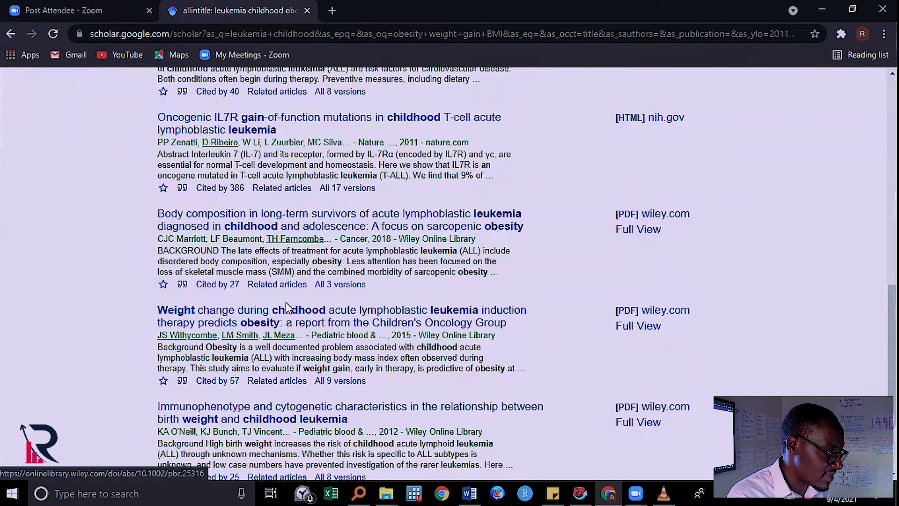
{"action": "scroll", "coordinate": [288, 303], "scroll_direction": "up", "scroll_amount": 2}
{"action": "scroll", "coordinate": [391, 199], "scroll_direction": "up", "scroll_amount": 4}
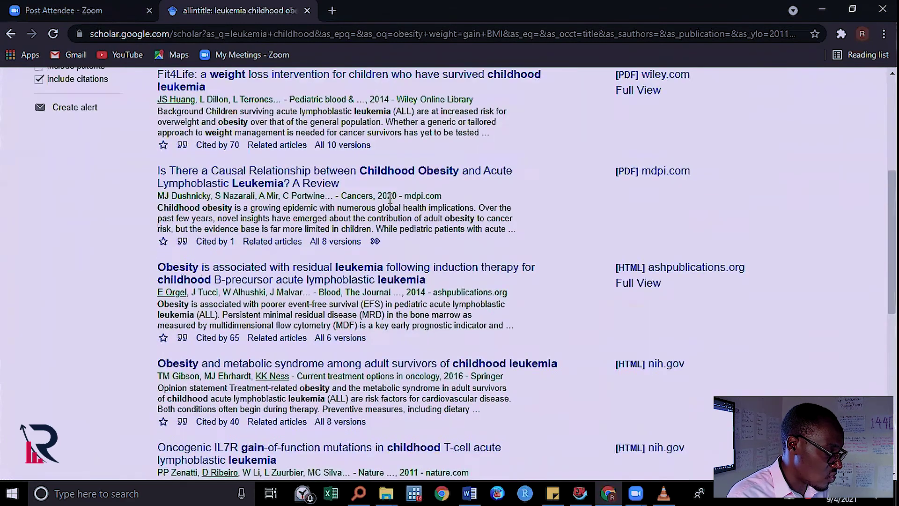
{"action": "scroll", "coordinate": [431, 238], "scroll_direction": "up", "scroll_amount": 1}
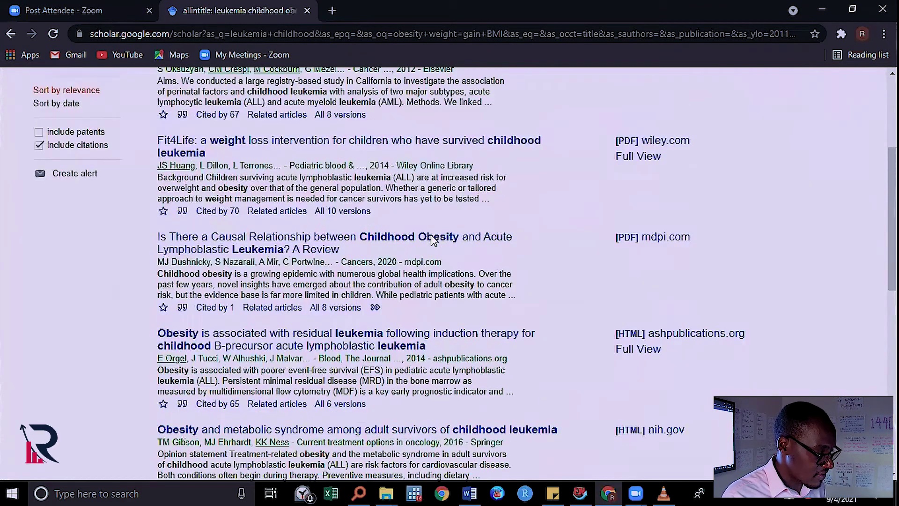
{"action": "scroll", "coordinate": [431, 238], "scroll_direction": "up", "scroll_amount": 4}
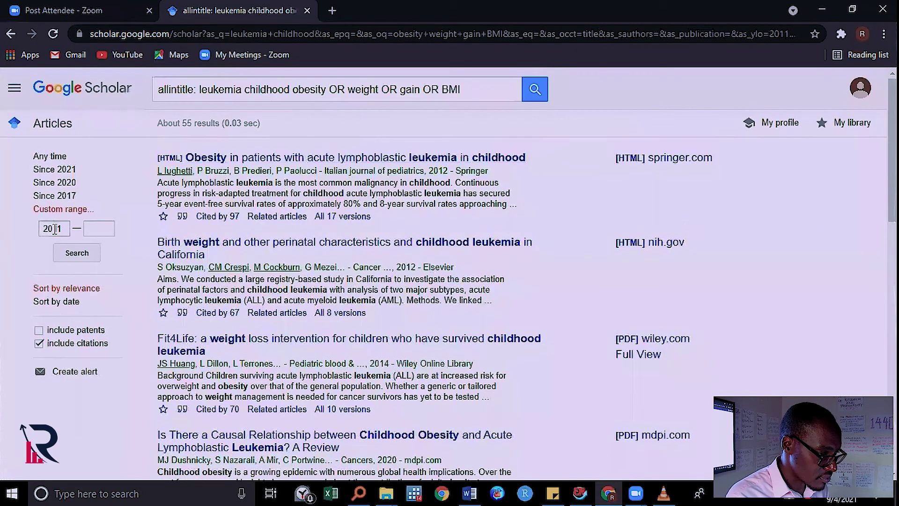
{"action": "left_click", "coordinate": [178, 217]}
{"action": "left_click", "coordinate": [284, 139]}
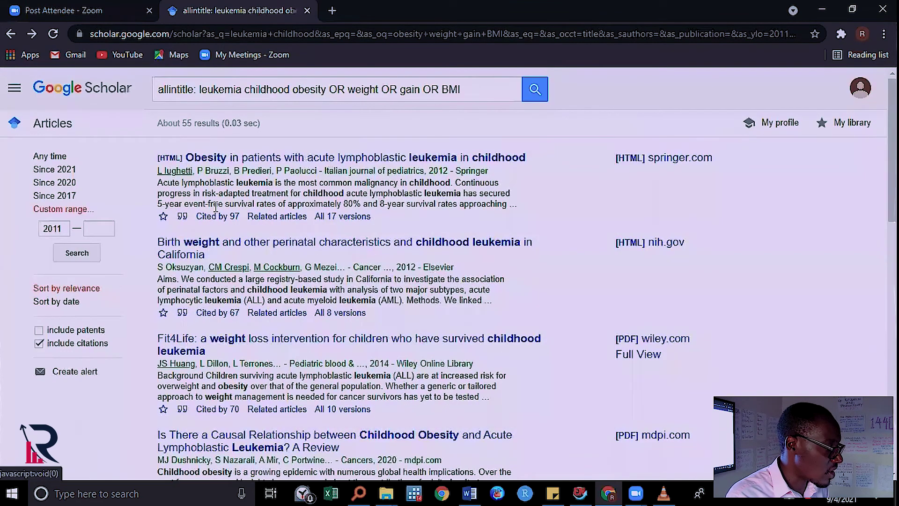